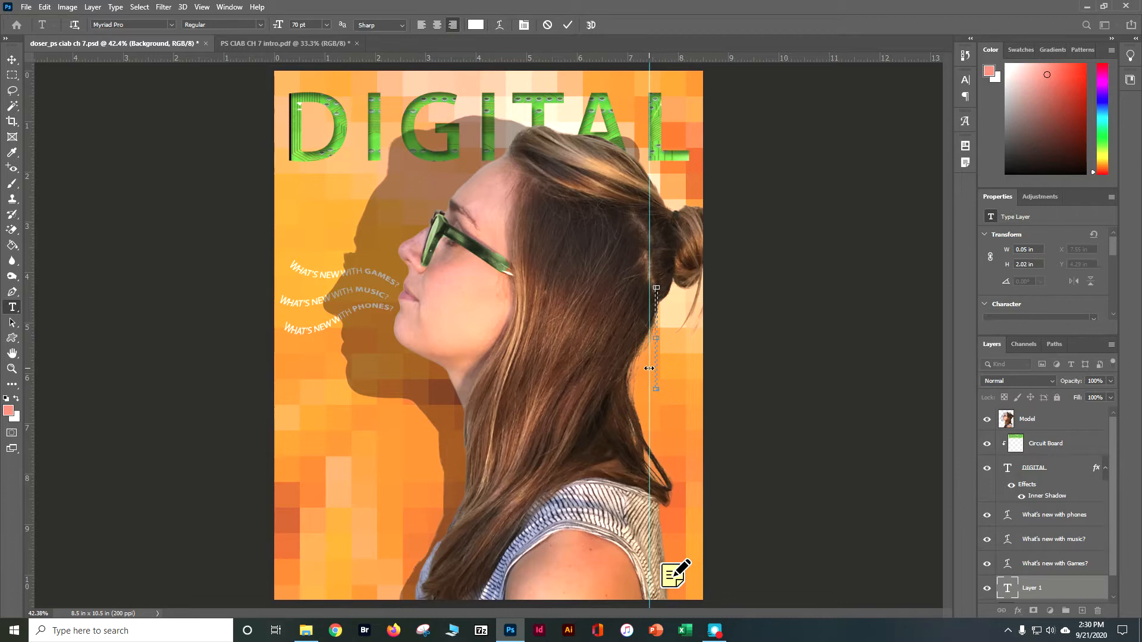
Step: Commit the text box, move the vertical guide to about 8.25 in, and add a horizontal guide at about 2 in and a vertical one at 4.25 in
{"action": "left_click", "coordinate": [634, 362]}
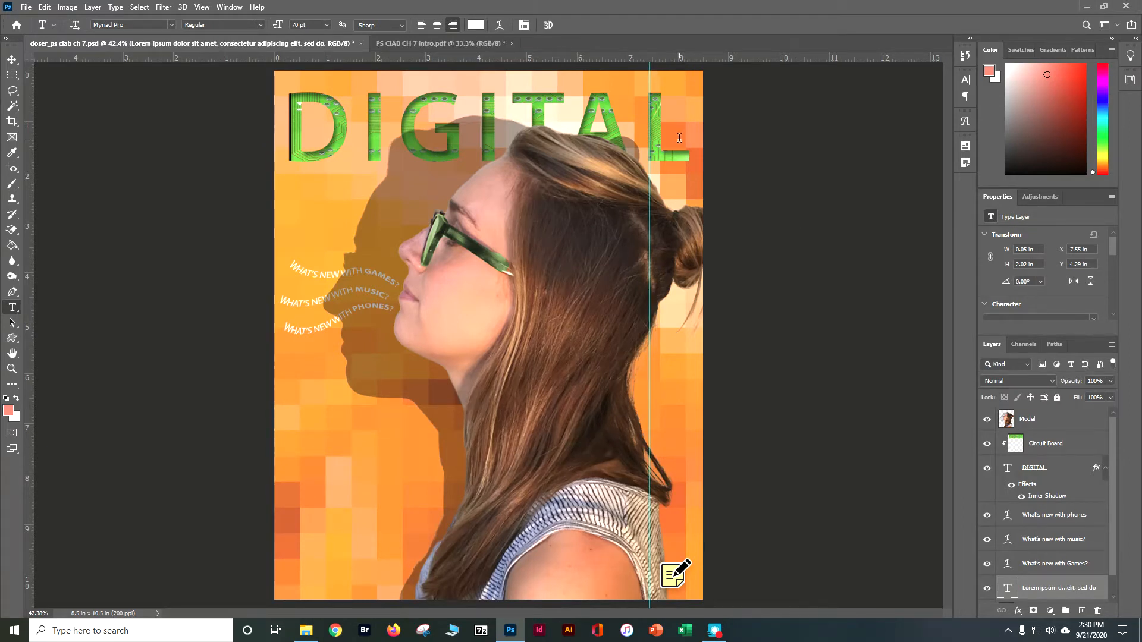
{"action": "key", "text": "ctrl+minus"}
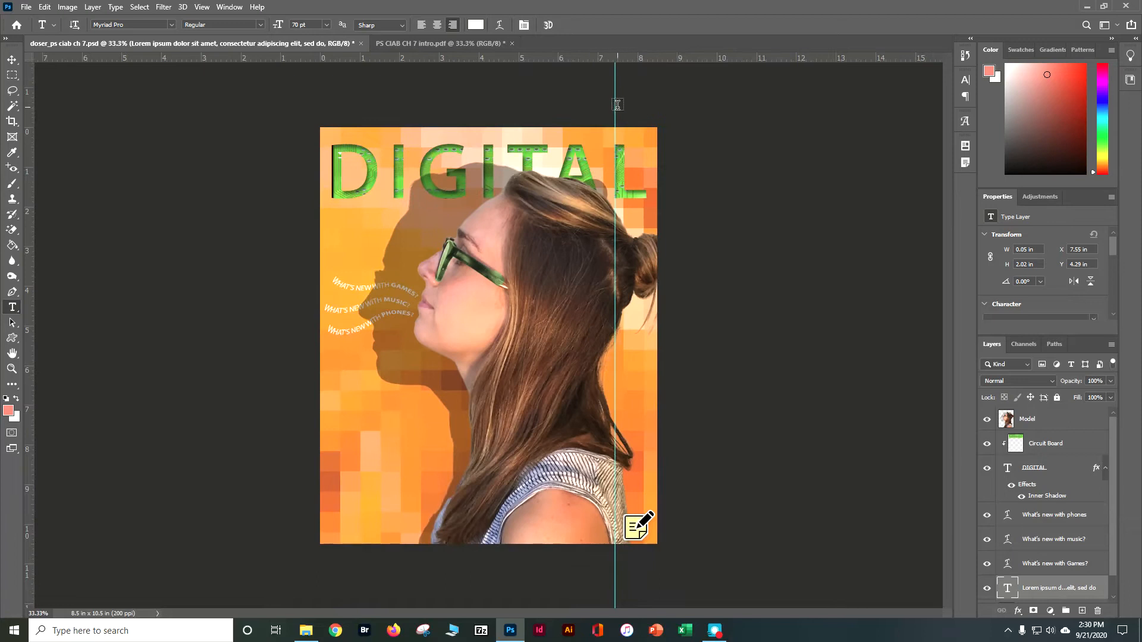
{"action": "left_click", "coordinate": [12, 59]}
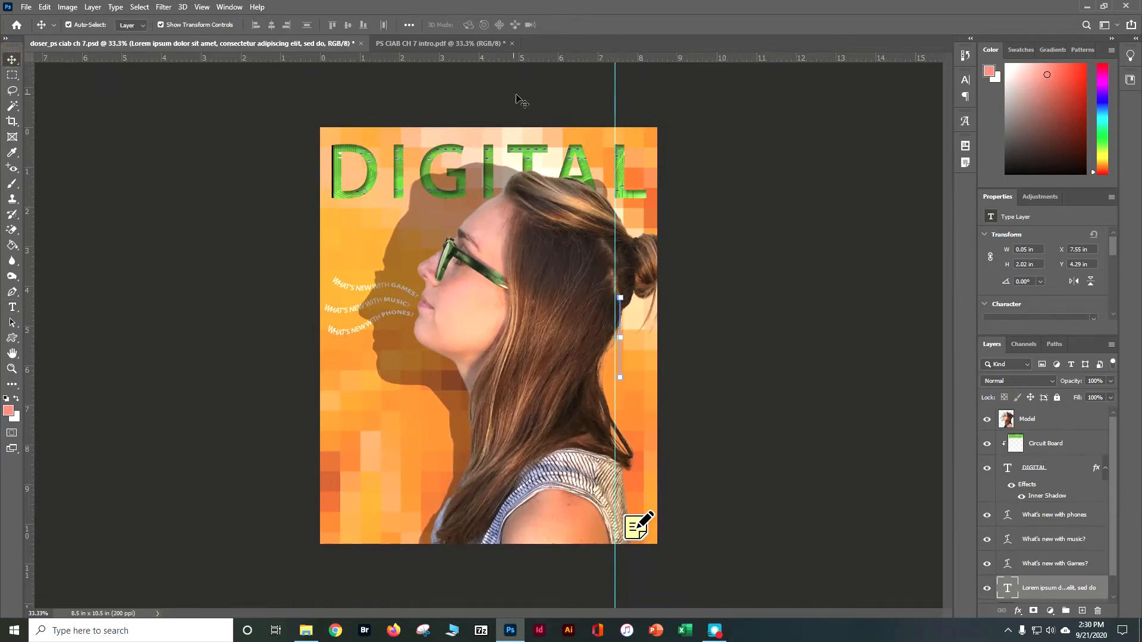
{"action": "left_click_drag", "start_coordinate": [615, 102], "coordinate": [647, 106]}
{"action": "left_click_drag", "start_coordinate": [413, 56], "coordinate": [393, 207]}
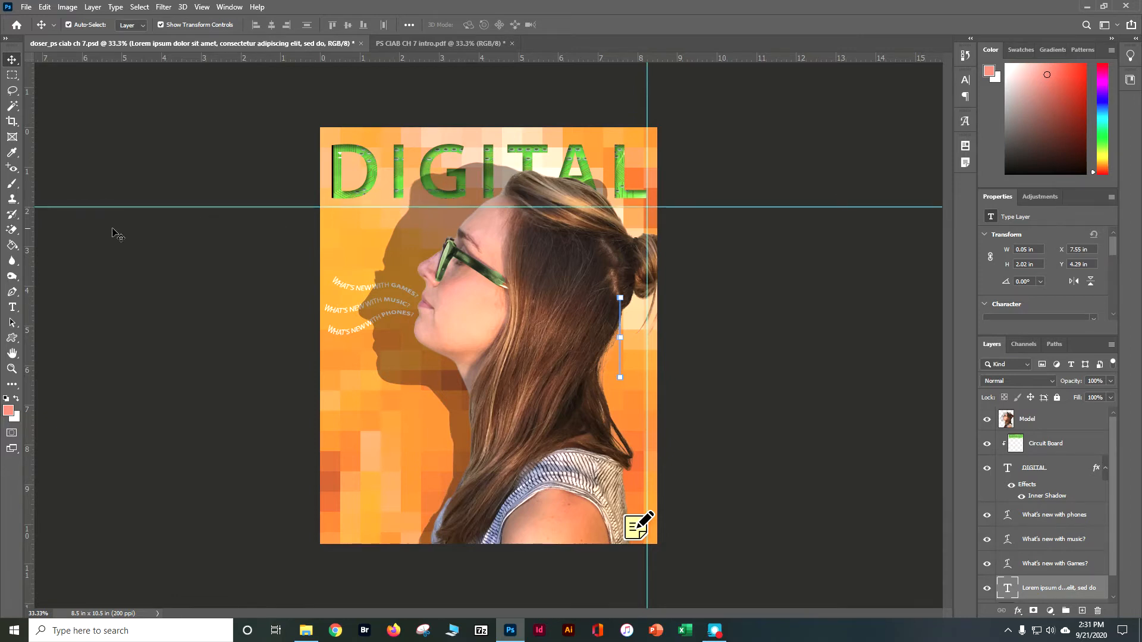
{"action": "left_click_drag", "start_coordinate": [27, 227], "coordinate": [492, 192]}
Step: Unlock the Background layer and delete the stray Lorem ipsum text layer
{"action": "left_click", "coordinate": [476, 343]}
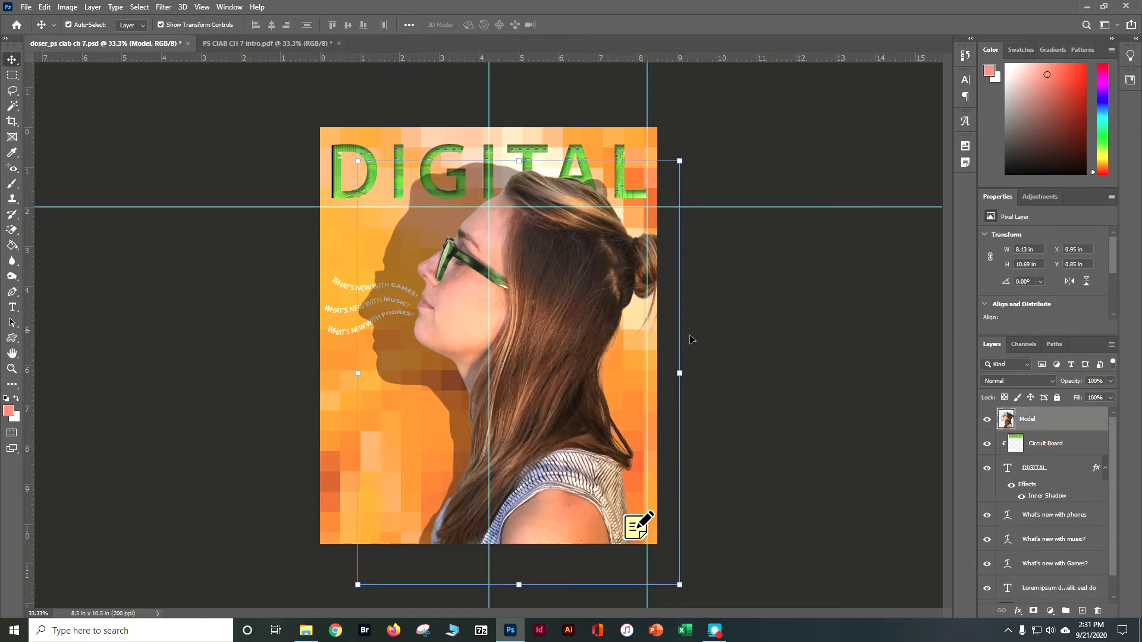
{"action": "scroll", "coordinate": [1110, 464], "scroll_direction": "down", "scroll_amount": 1}
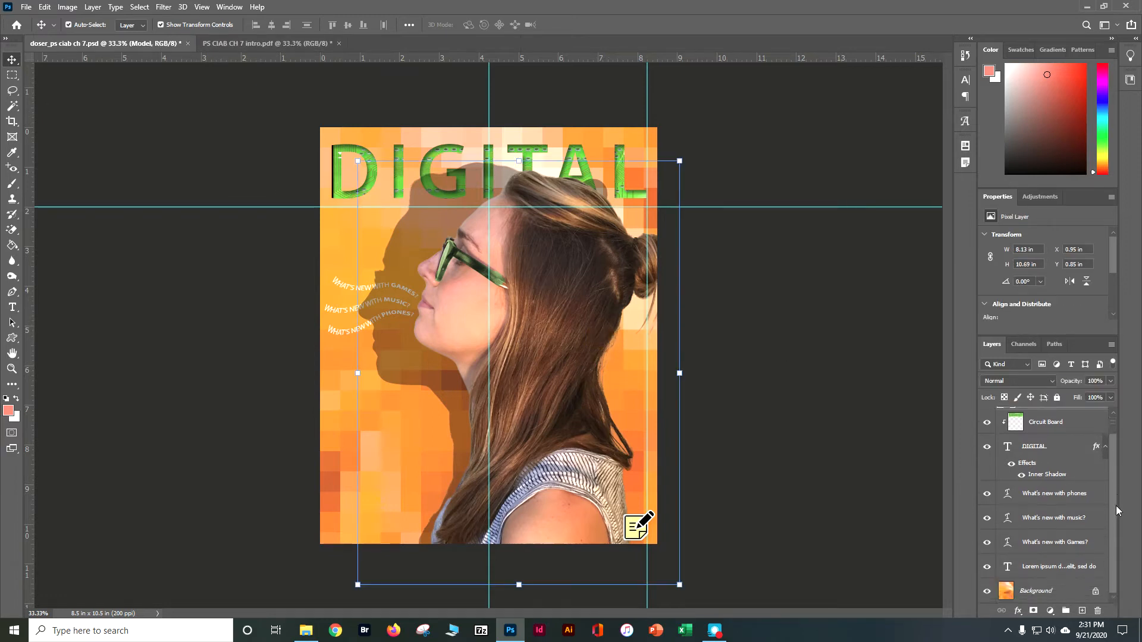
{"action": "left_click", "coordinate": [1028, 570]}
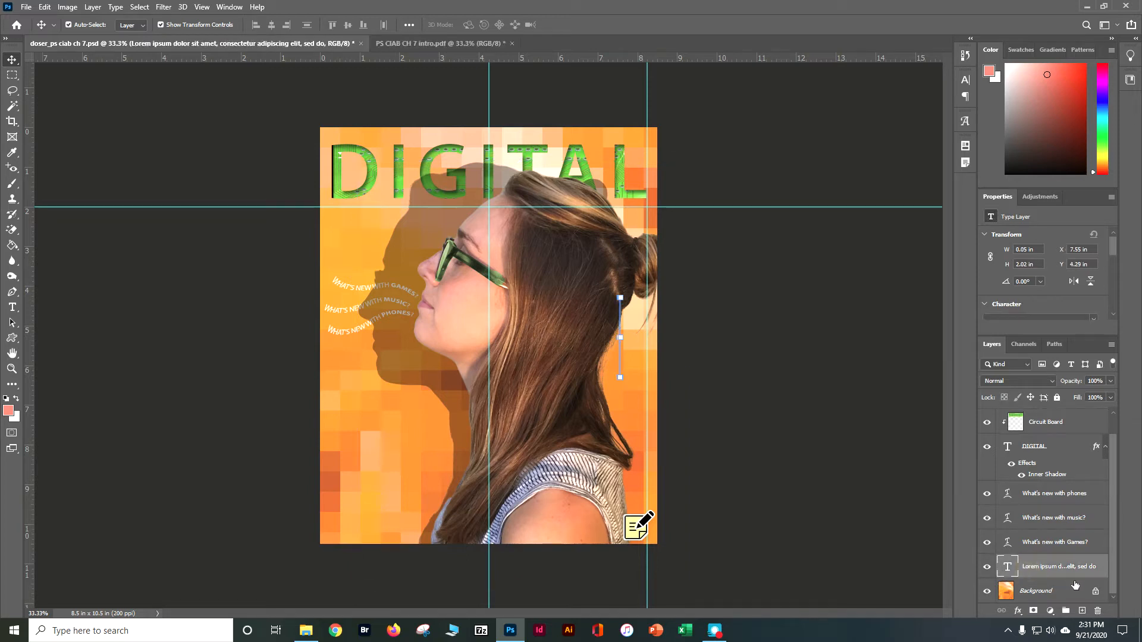
{"action": "left_click", "coordinate": [1094, 593]}
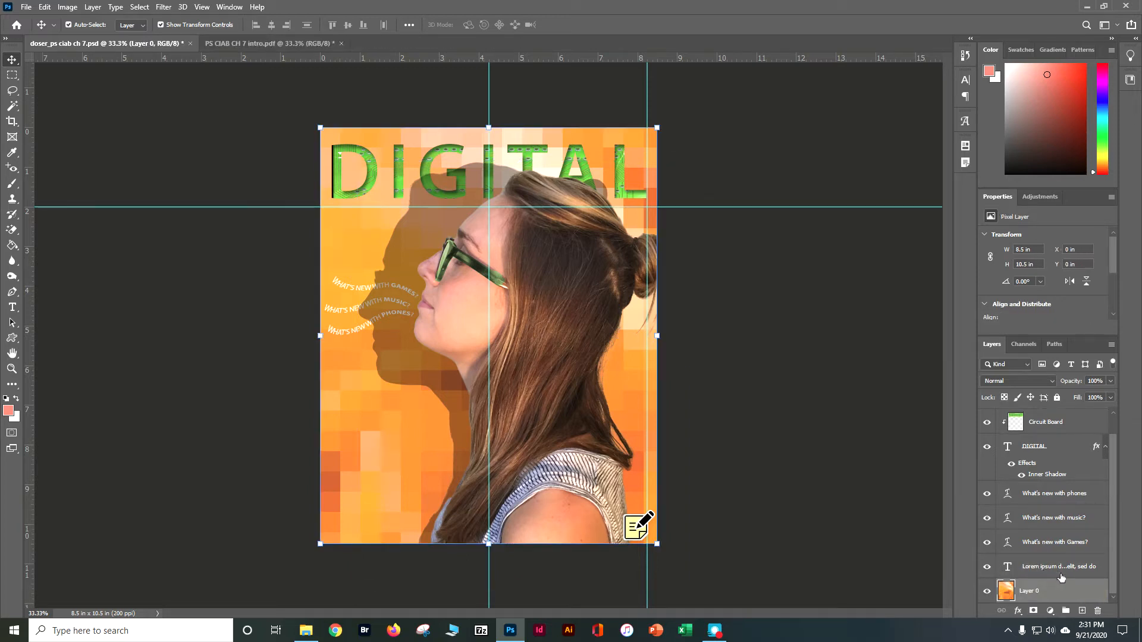
{"action": "left_click_drag", "start_coordinate": [1070, 570], "coordinate": [1098, 610]}
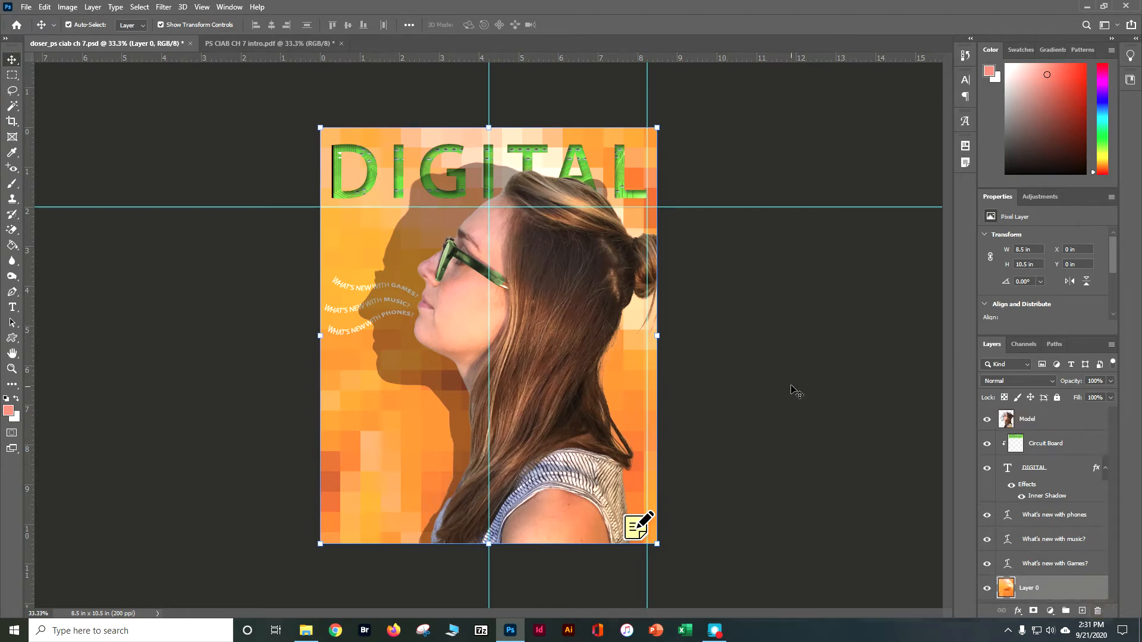
Step: Deselect all layers and save the document
{"action": "left_click", "coordinate": [89, 223]}
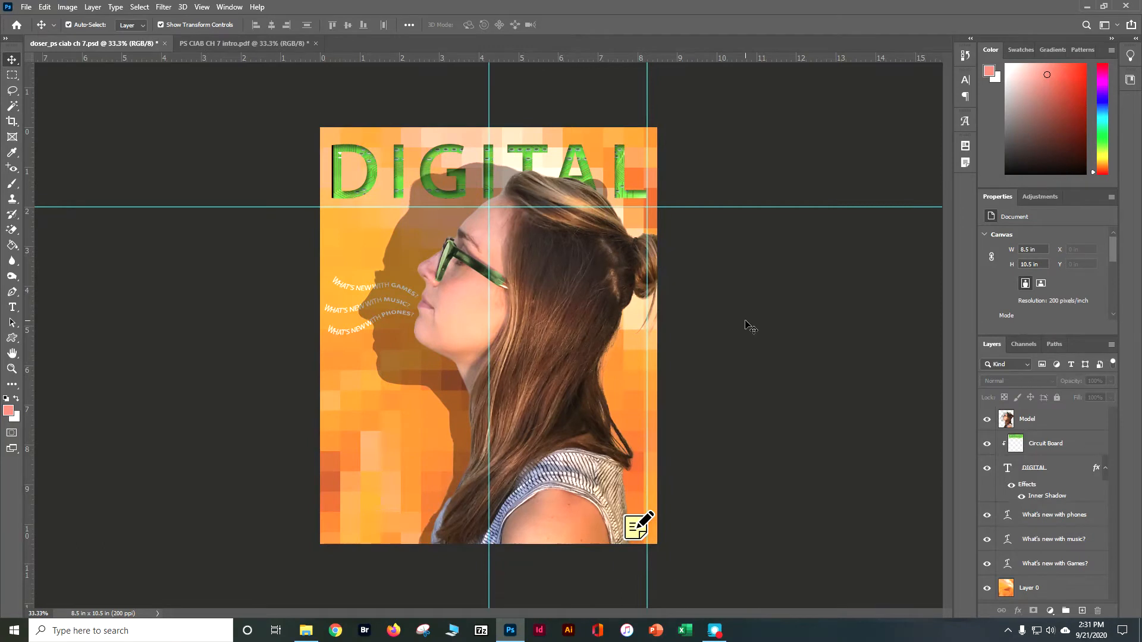
{"action": "key", "text": "ctrl+s"}
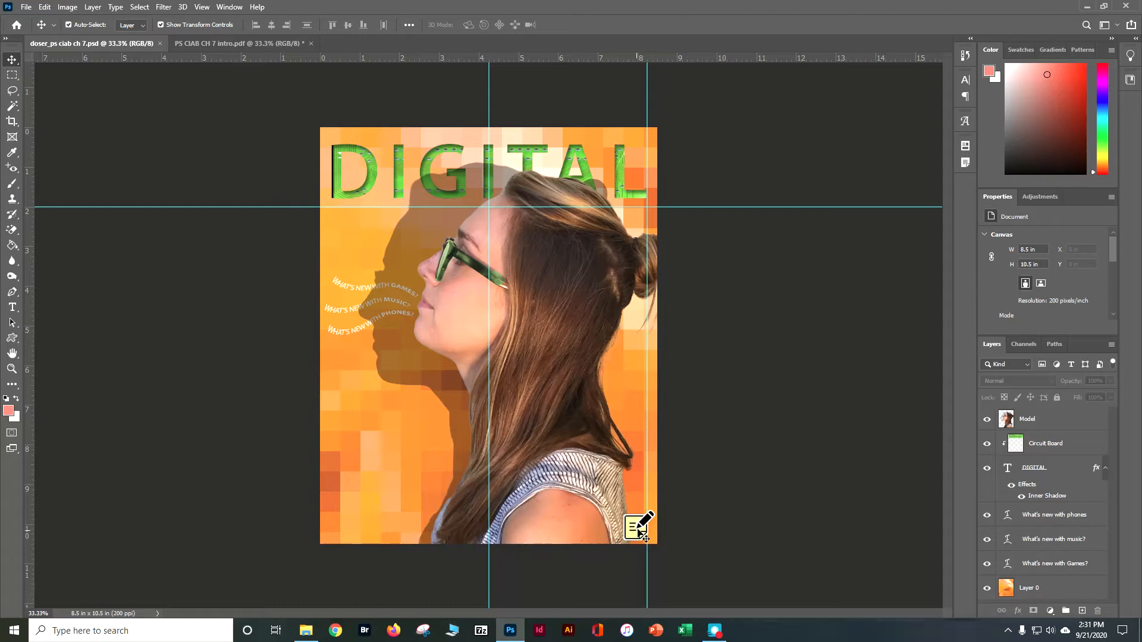
Step: Show the contents of the note on the cover and copy its full text
{"action": "left_click", "coordinate": [637, 526]}
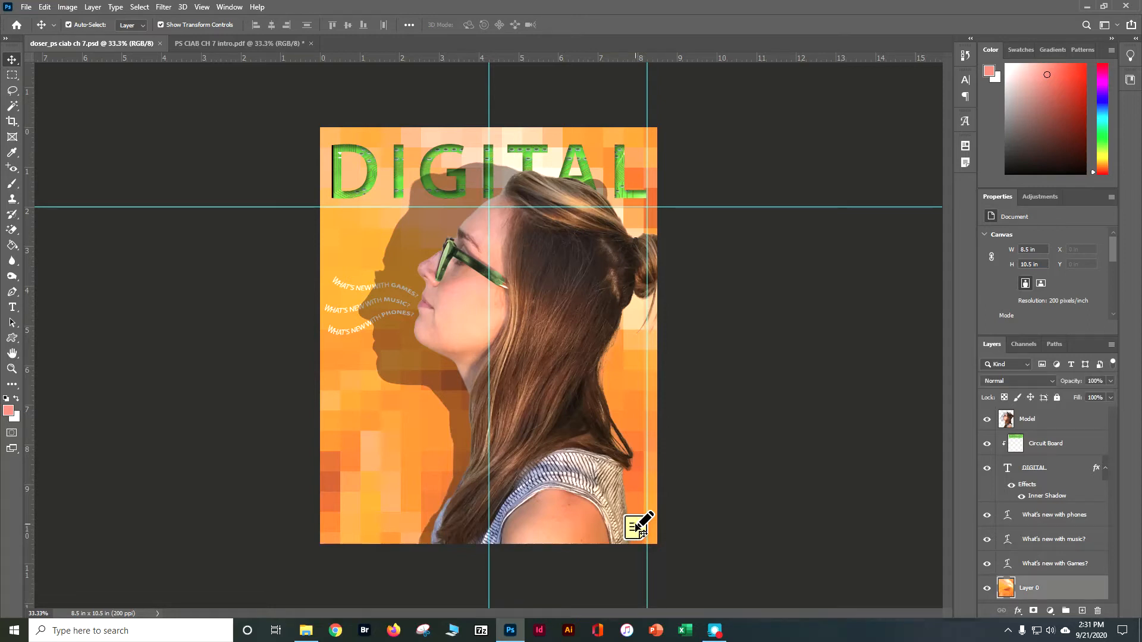
{"action": "left_click", "coordinate": [830, 339]}
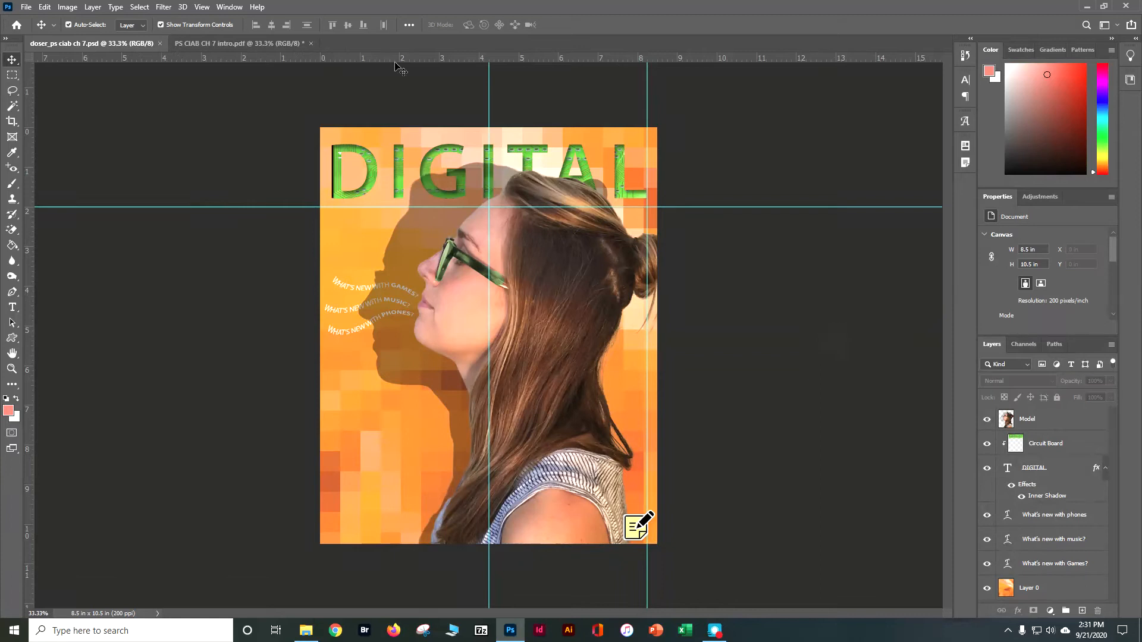
{"action": "left_click", "coordinate": [225, 7]}
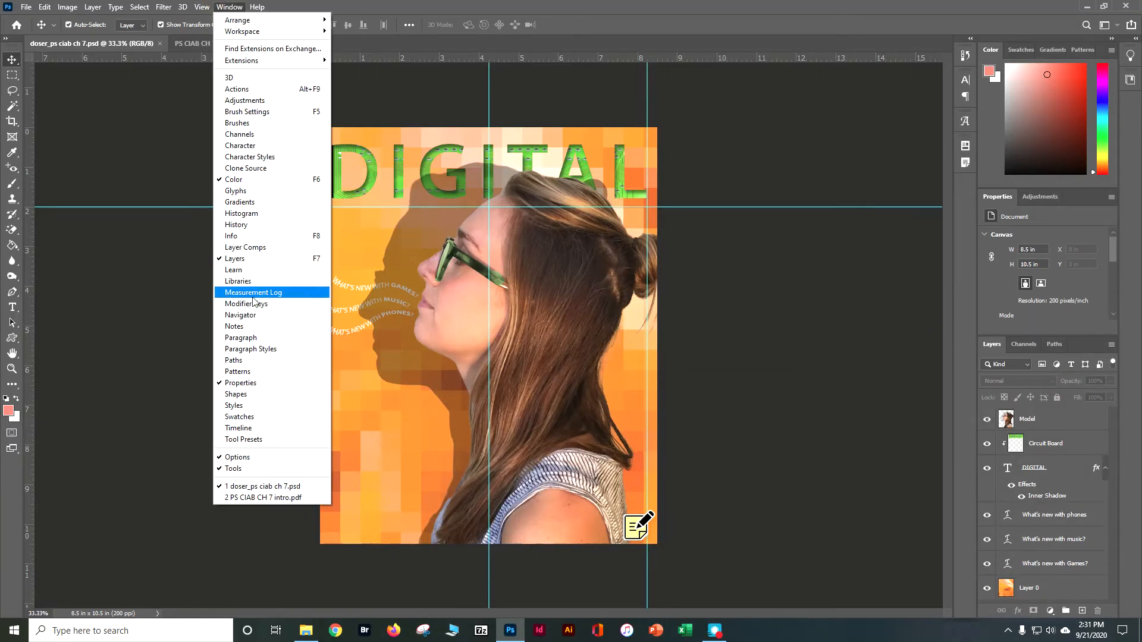
{"action": "left_click", "coordinate": [255, 326]}
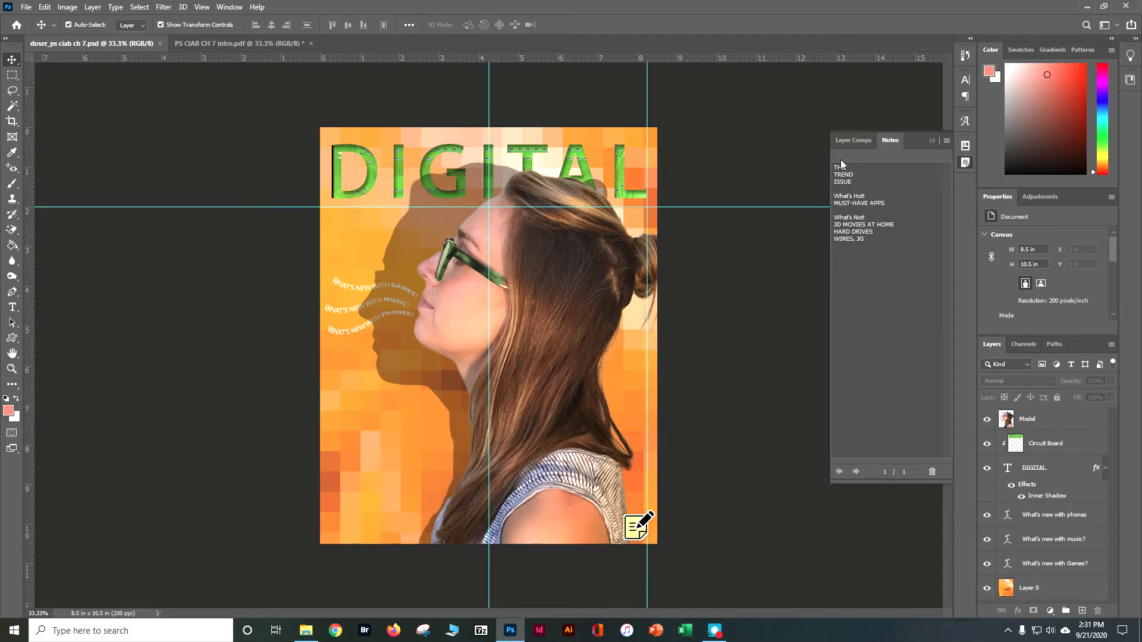
{"action": "left_click_drag", "start_coordinate": [864, 240], "coordinate": [826, 163]}
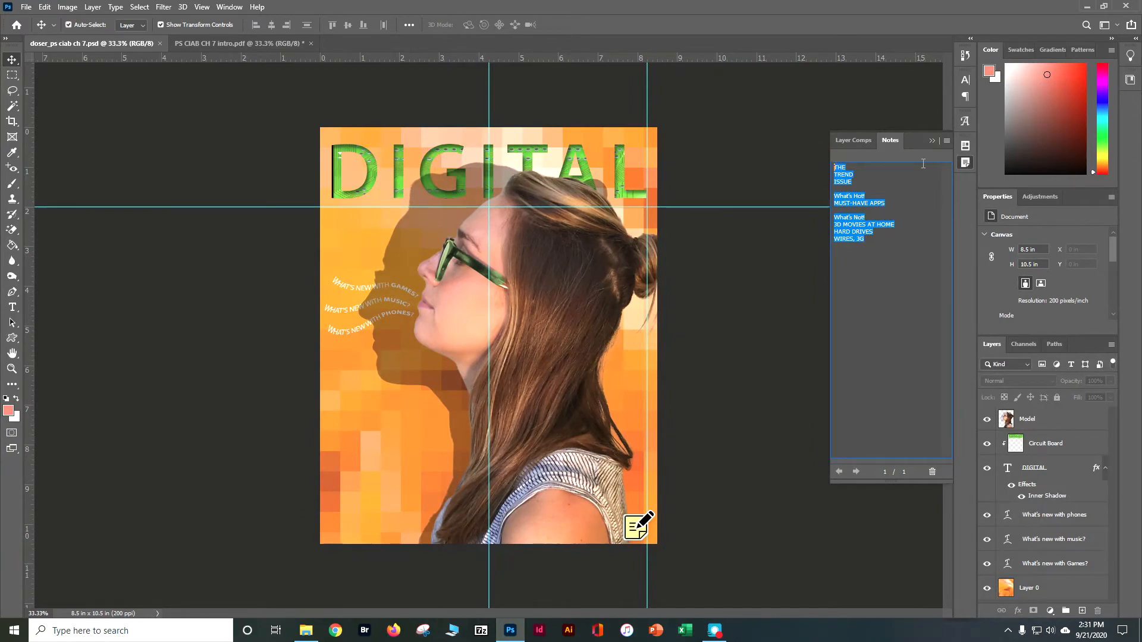
{"action": "left_click", "coordinate": [931, 141]}
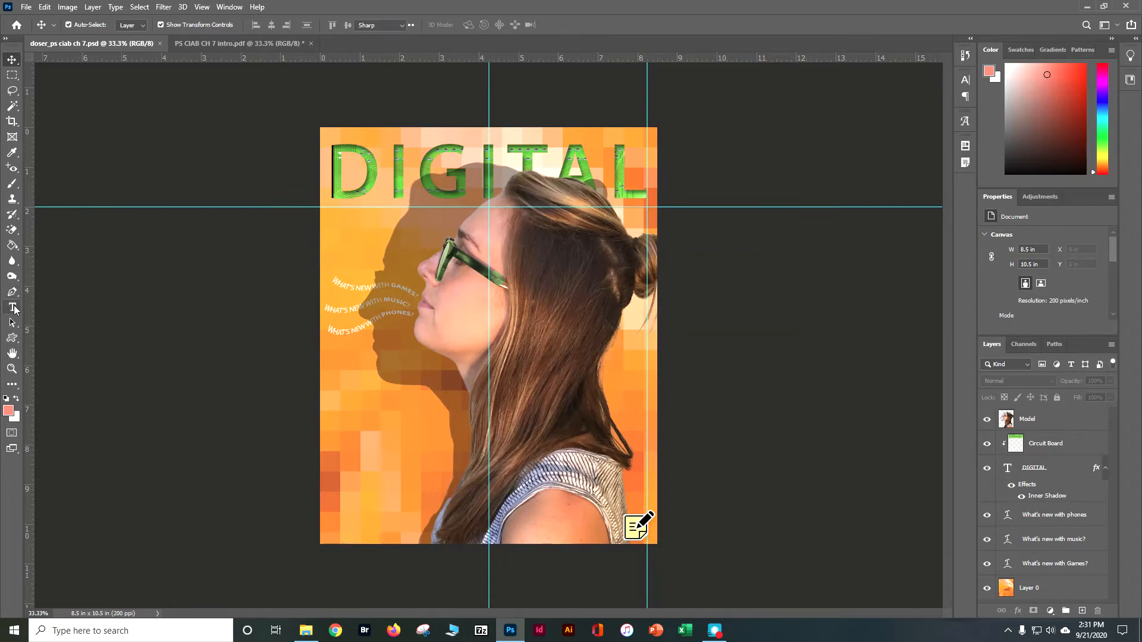
Step: Create a horizontal text box between the two vertical guides over the model's hair and size it 4 in wide by 8 in high
{"action": "left_click", "coordinate": [12, 307]}
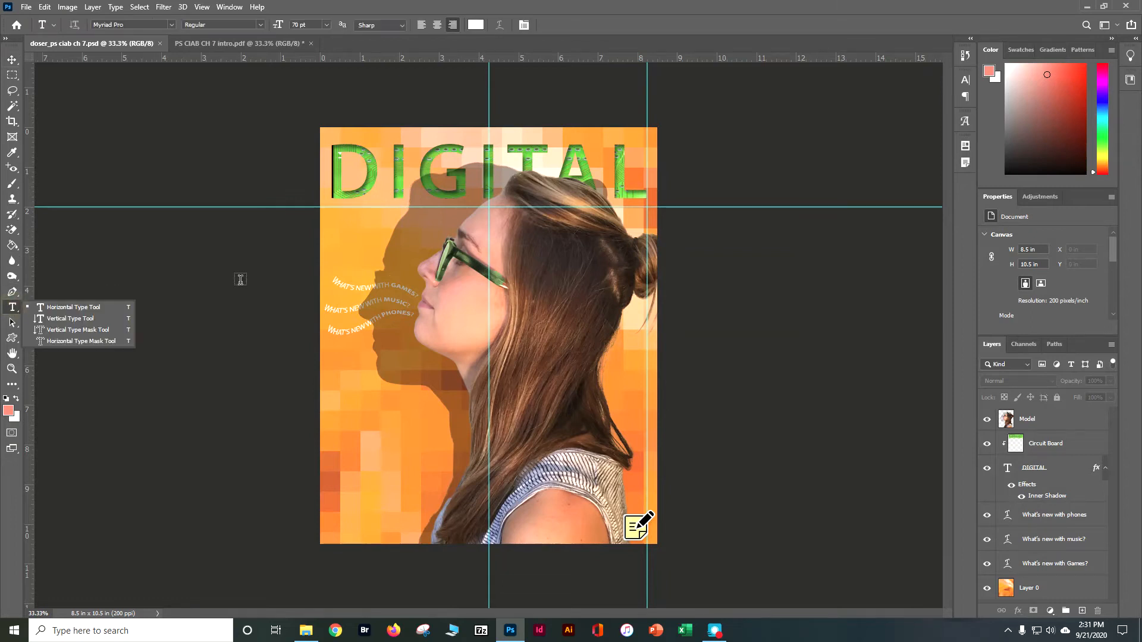
{"action": "left_click", "coordinate": [95, 308]}
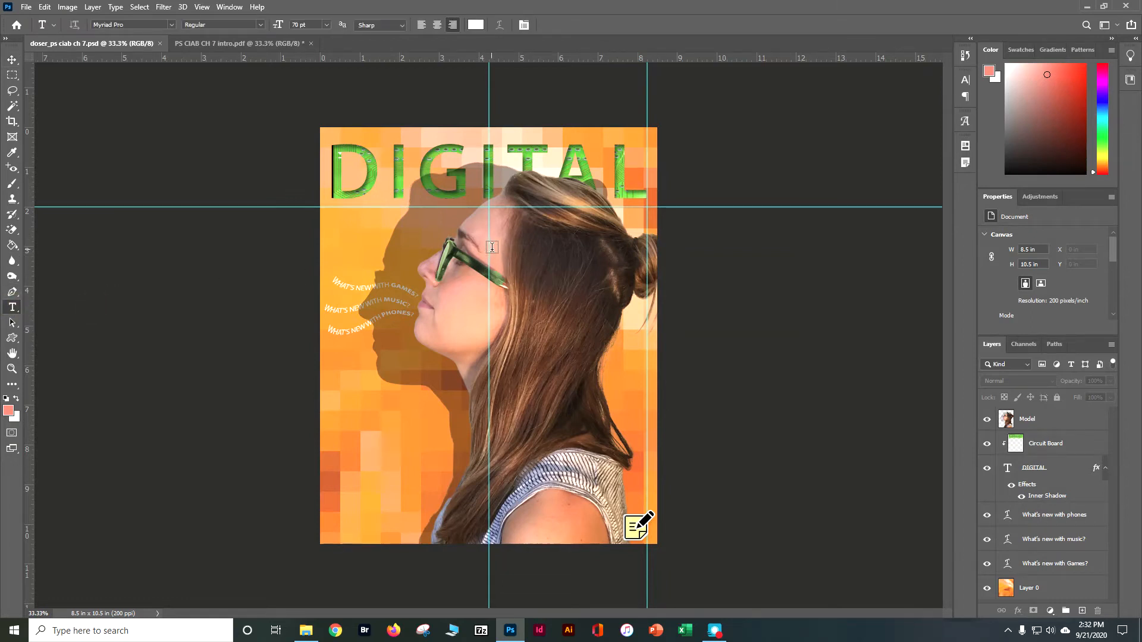
{"action": "left_click_drag", "start_coordinate": [492, 248], "coordinate": [648, 413]}
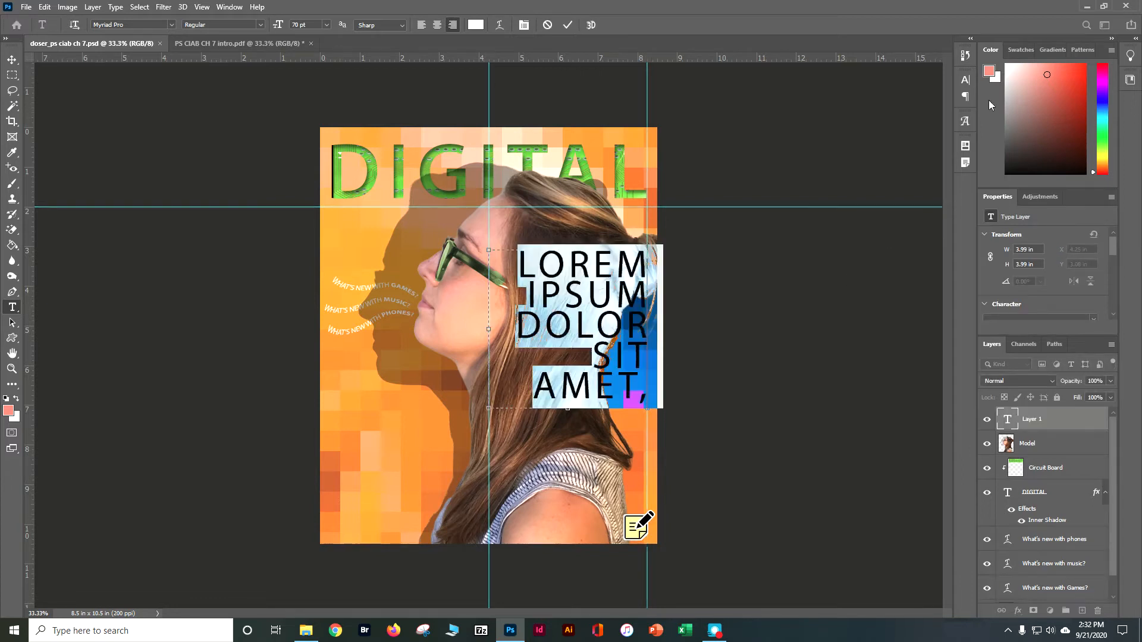
{"action": "left_click", "coordinate": [1021, 250]}
{"action": "type", "text": "4"}
{"action": "key", "text": "Tab"}
{"action": "type", "text": "8"}
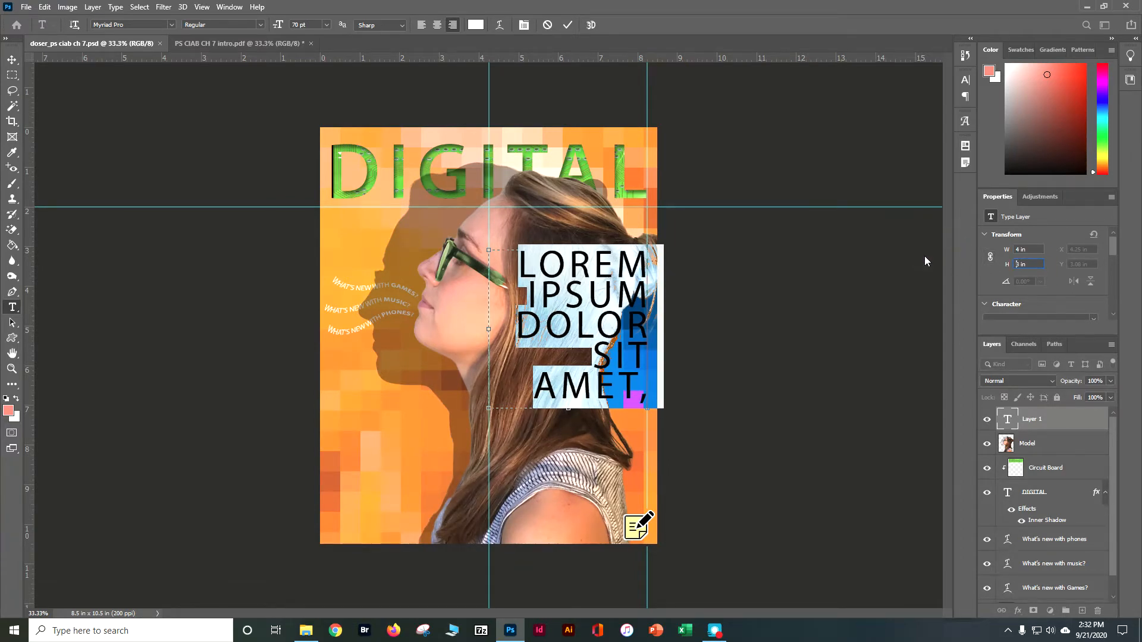
{"action": "key", "text": "Return"}
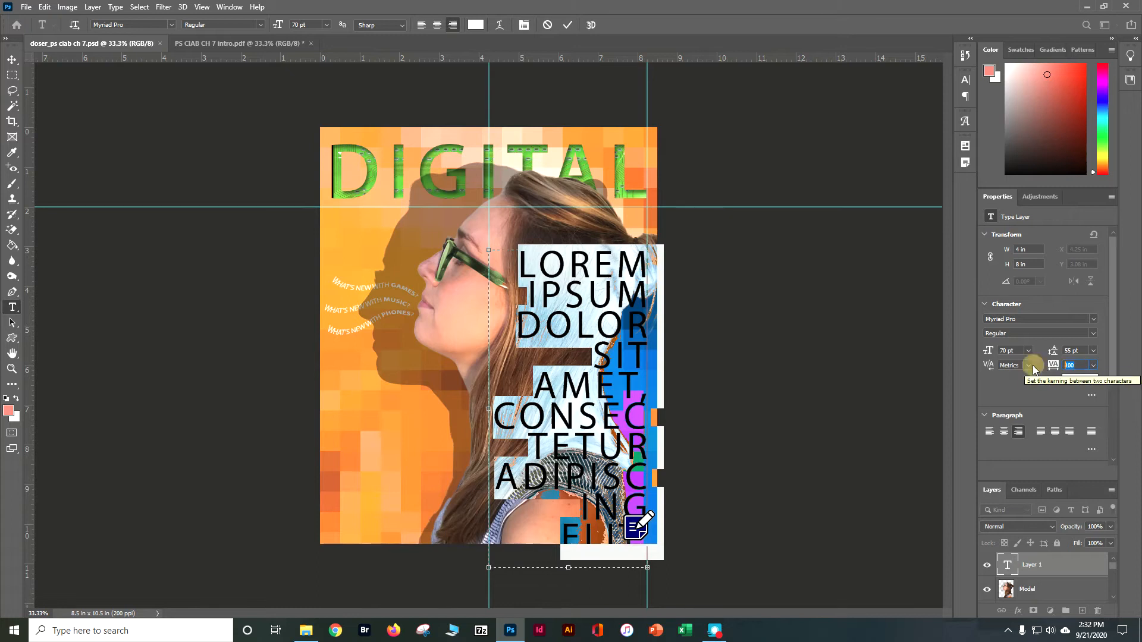
Step: Set the placeholder text's tracking to 50 and keep its colour white (ffffff)
{"action": "type", "text": "50"}
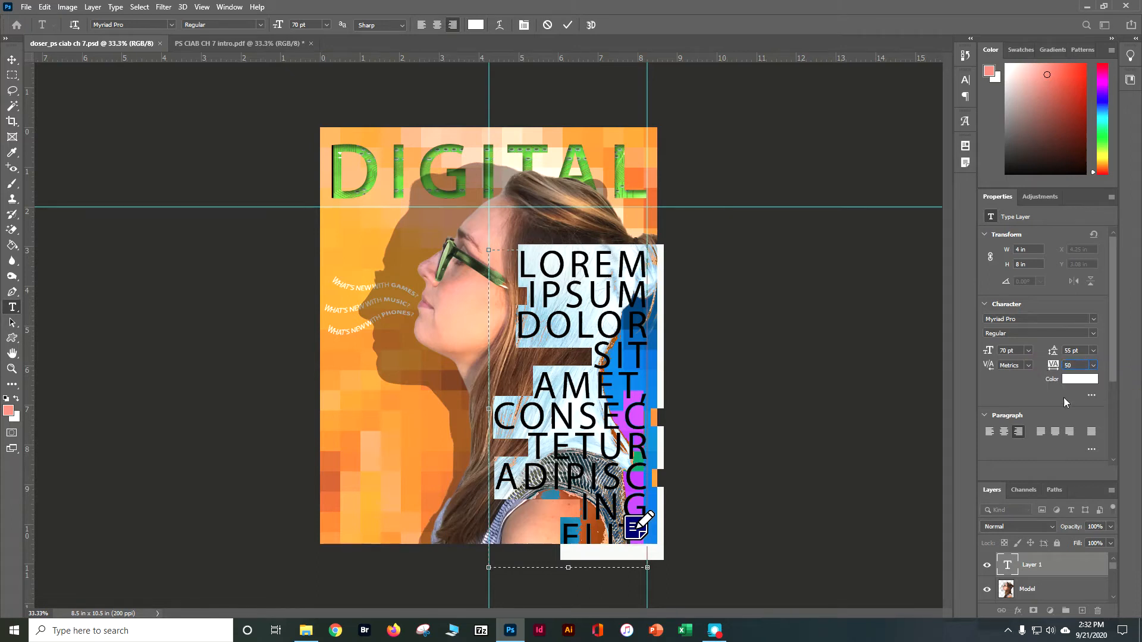
{"action": "left_click", "coordinate": [1074, 381]}
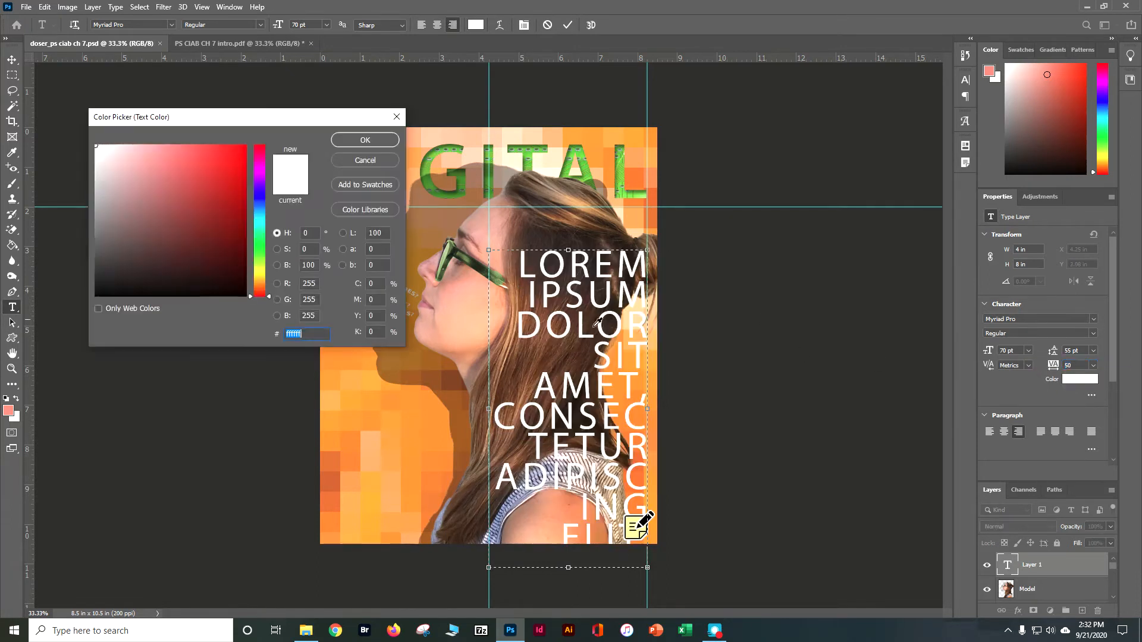
{"action": "left_click", "coordinate": [365, 141]}
Step: Replace all the placeholder text with the copied note text beginning THE TREND ISSUE
{"action": "key", "text": "ctrl+a"}
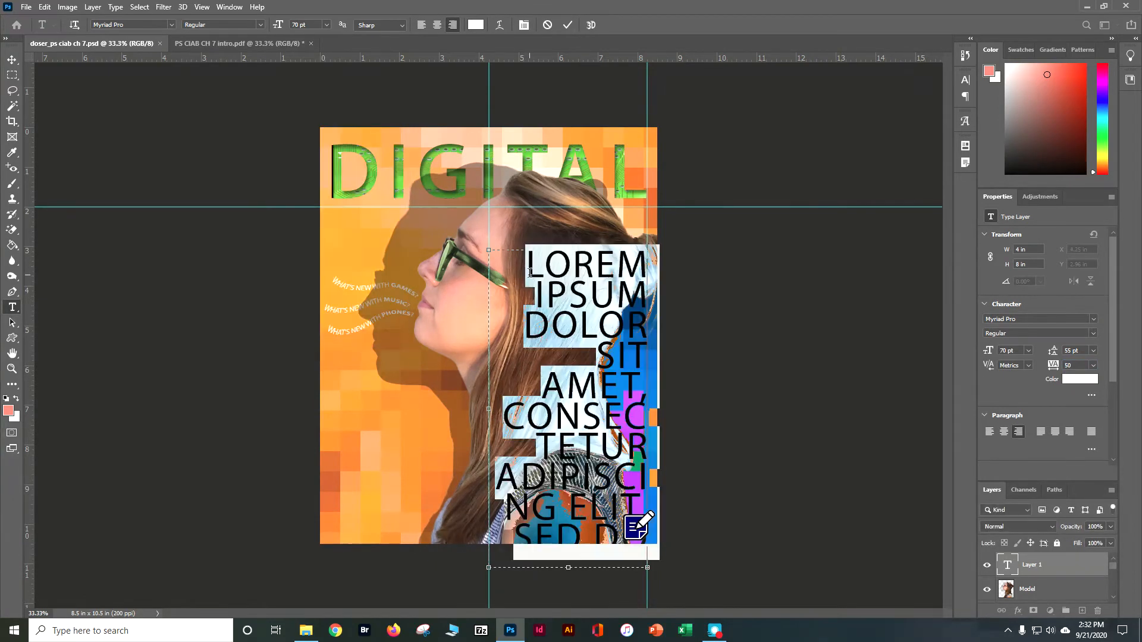
{"action": "left_click", "coordinate": [530, 275]}
{"action": "key", "text": "ctrl+a"}
{"action": "type", "text": "THE TREND ISSUE  WHAT’S HOT! MUST-HAVE APPS"}
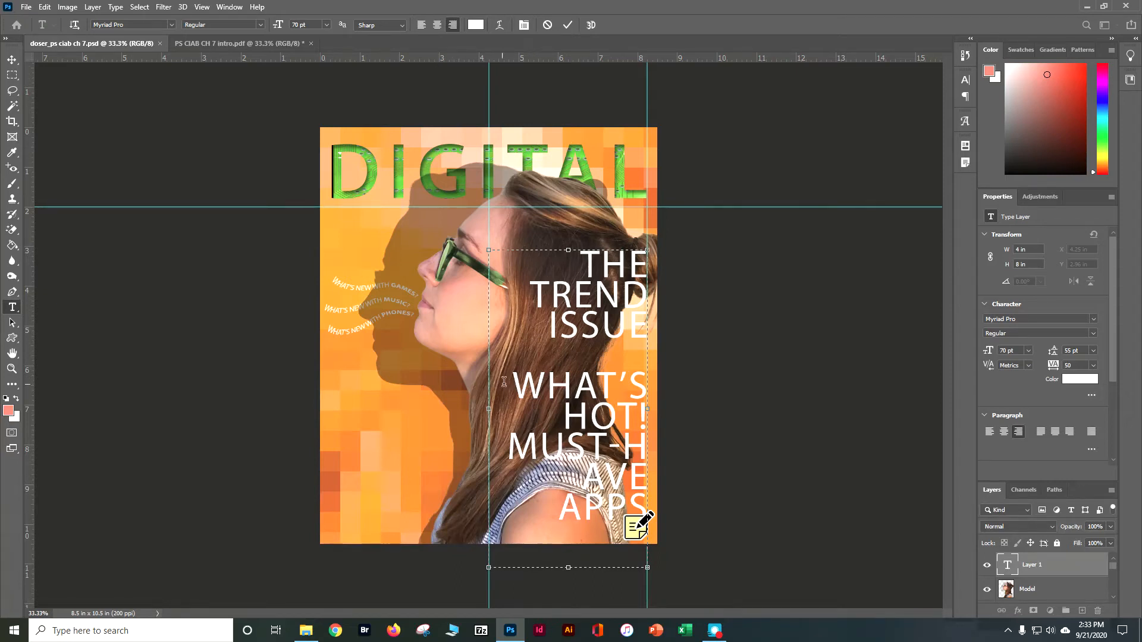
Step: Set the text box height to 12 in and move the cover text up to about Y 0.79 in
{"action": "left_click_drag", "start_coordinate": [512, 384], "coordinate": [663, 546]}
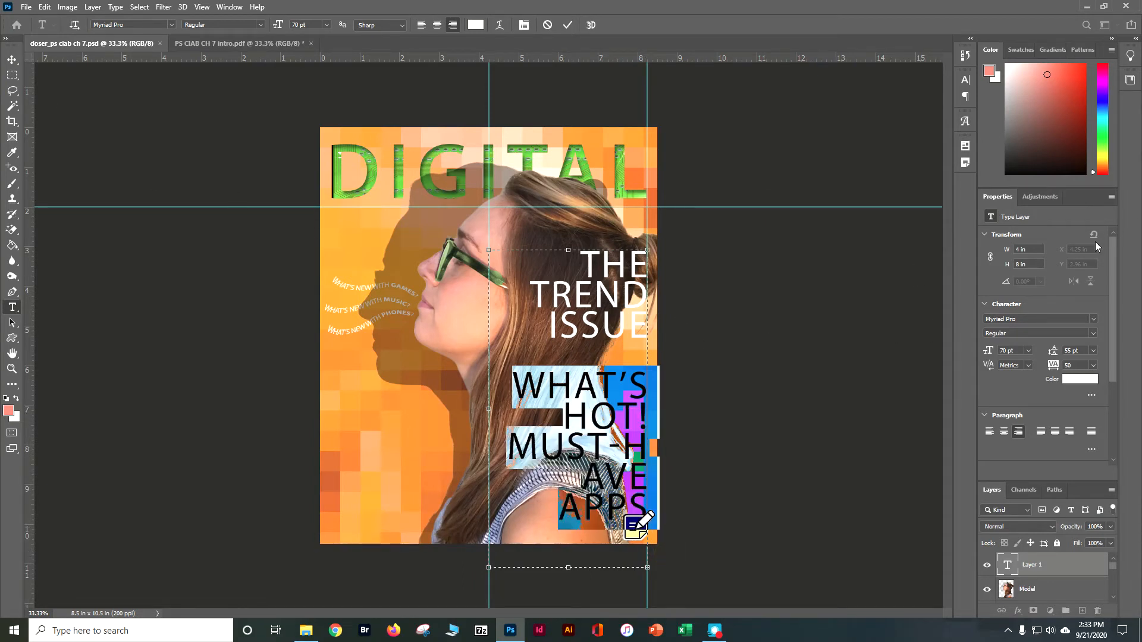
{"action": "left_click", "coordinate": [1029, 267]}
{"action": "type", "text": "122"}
{"action": "key", "text": "Return"}
{"action": "left_click", "coordinate": [12, 60]}
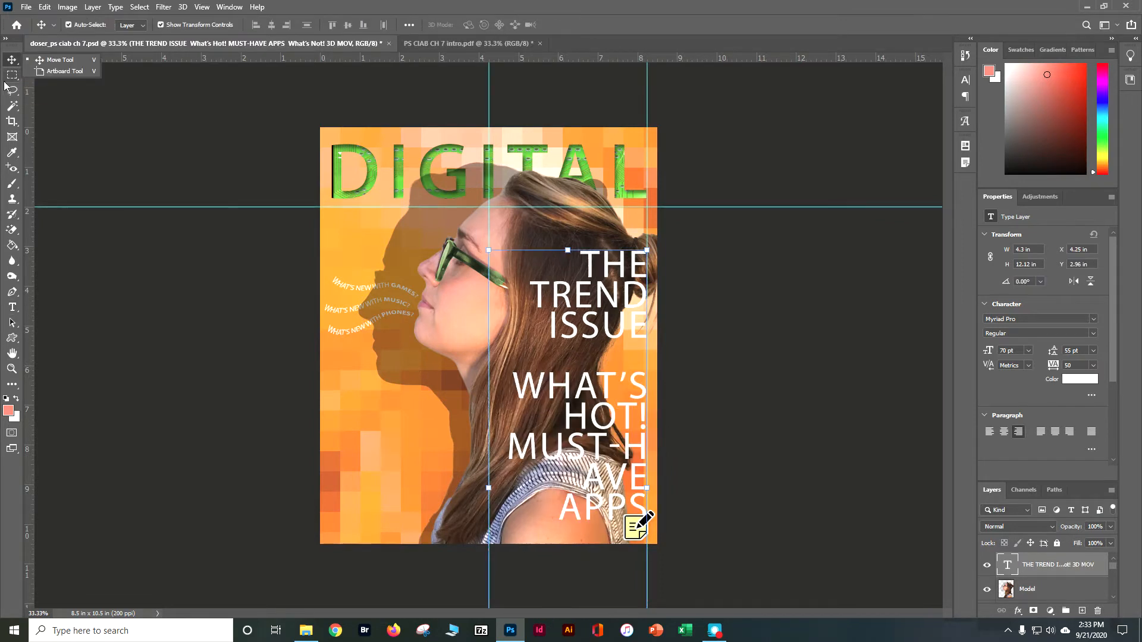
{"action": "left_click_drag", "start_coordinate": [556, 338], "coordinate": [556, 289]}
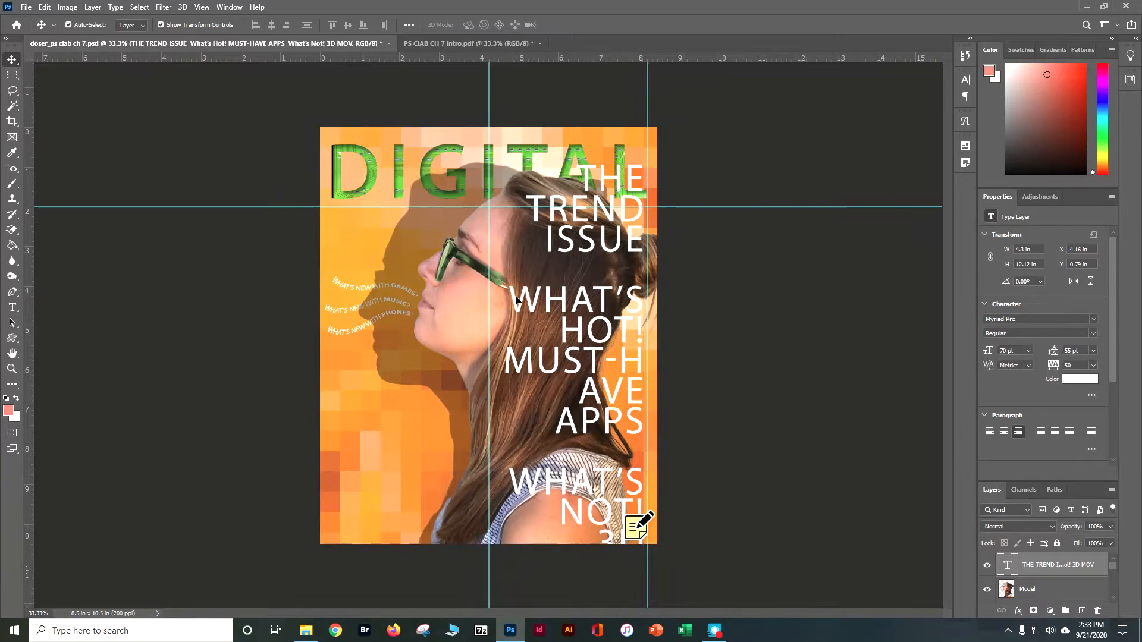
Step: Format the lines from WHAT'S HOT! through 3D MOVIES AT with 22 pt size, 28 pt leading and 0 tracking
{"action": "double_click", "coordinate": [517, 300]}
{"action": "left_click", "coordinate": [524, 300]}
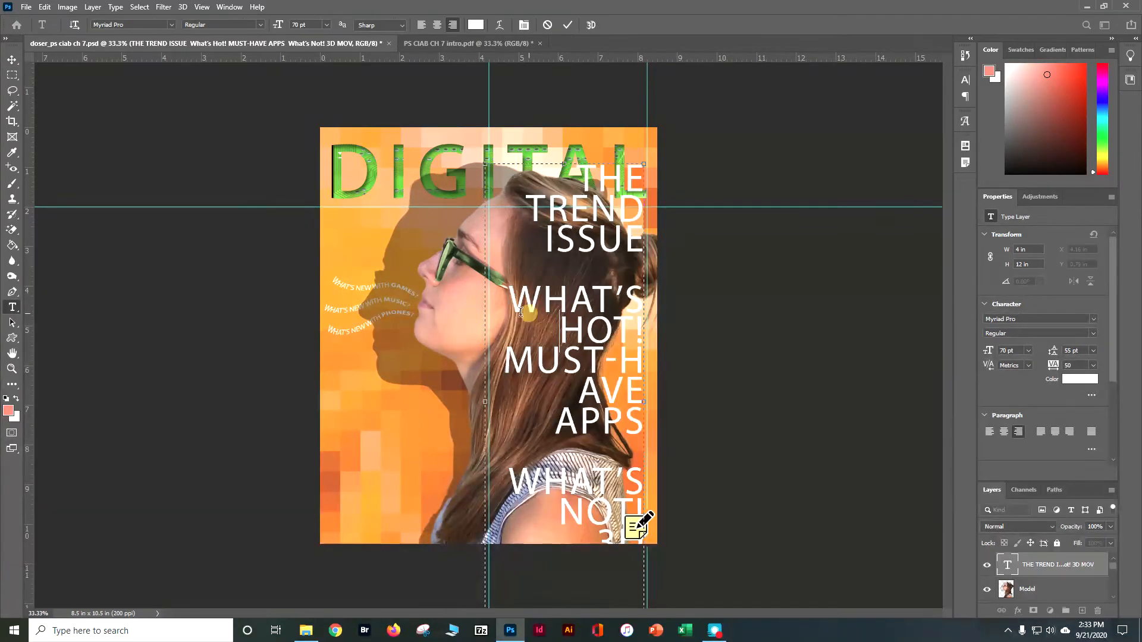
{"action": "left_click_drag", "start_coordinate": [509, 295], "coordinate": [670, 633]}
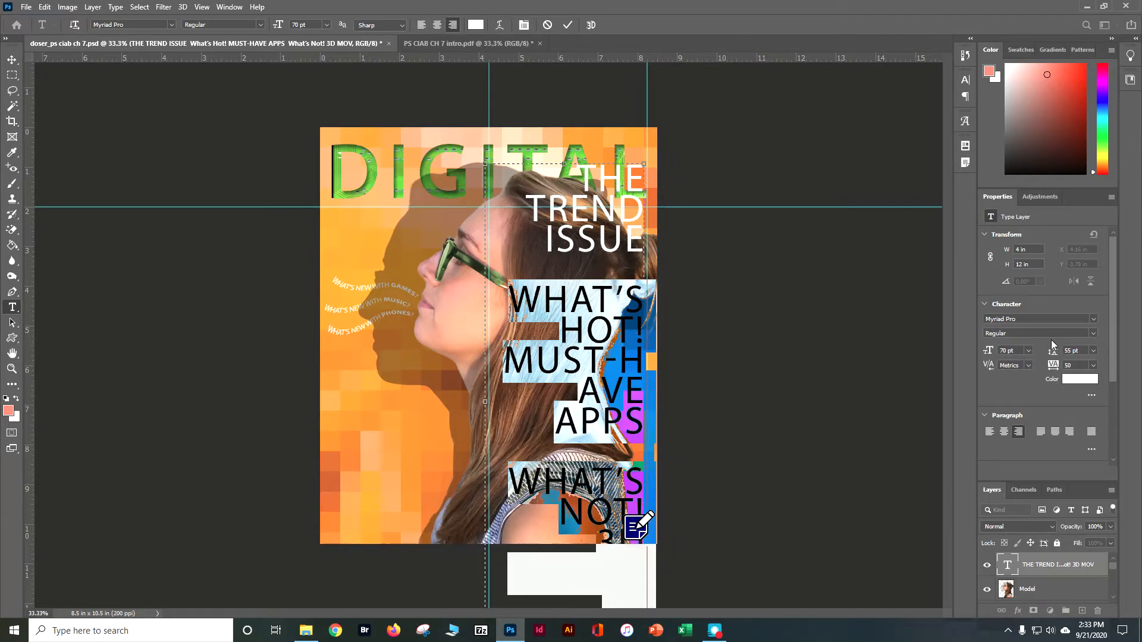
{"action": "left_click", "coordinate": [1016, 351]}
{"action": "type", "text": "22"}
{"action": "left_click", "coordinate": [1081, 351]}
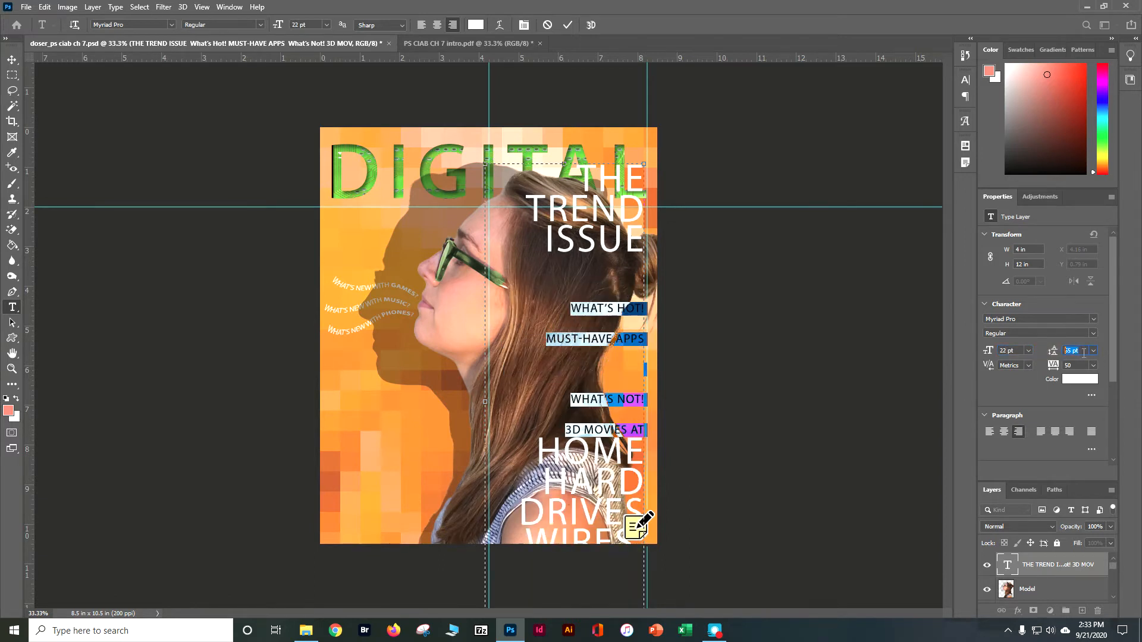
{"action": "type", "text": "28"}
{"action": "left_click", "coordinate": [1069, 365]}
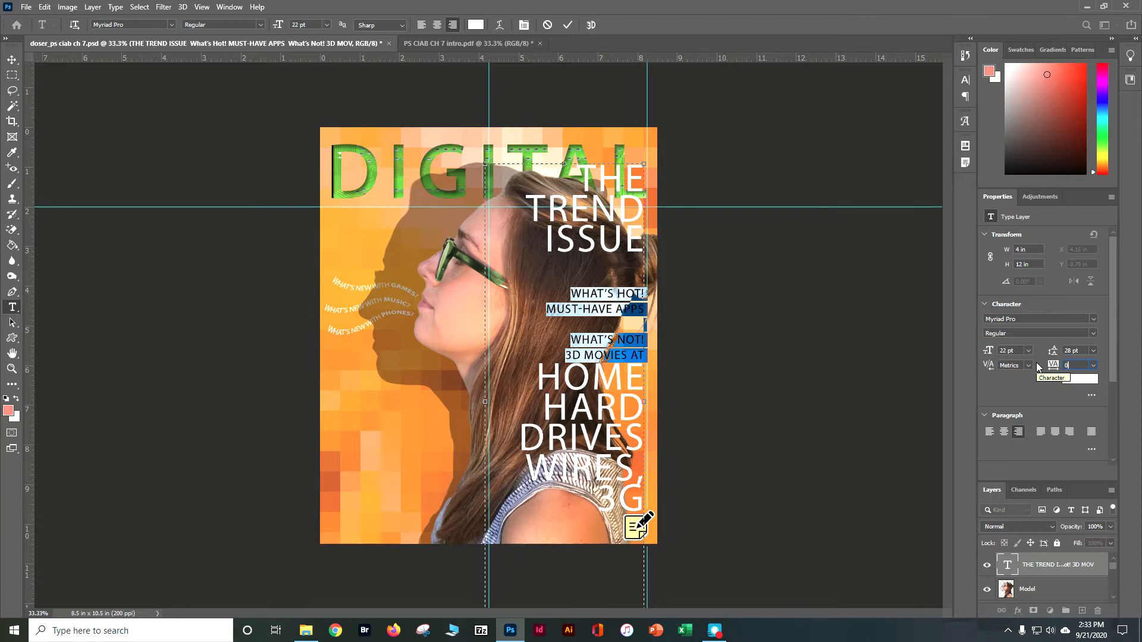
{"action": "type", "text": "0"}
{"action": "key", "text": "Return"}
{"action": "left_click_drag", "start_coordinate": [543, 377], "coordinate": [649, 500]}
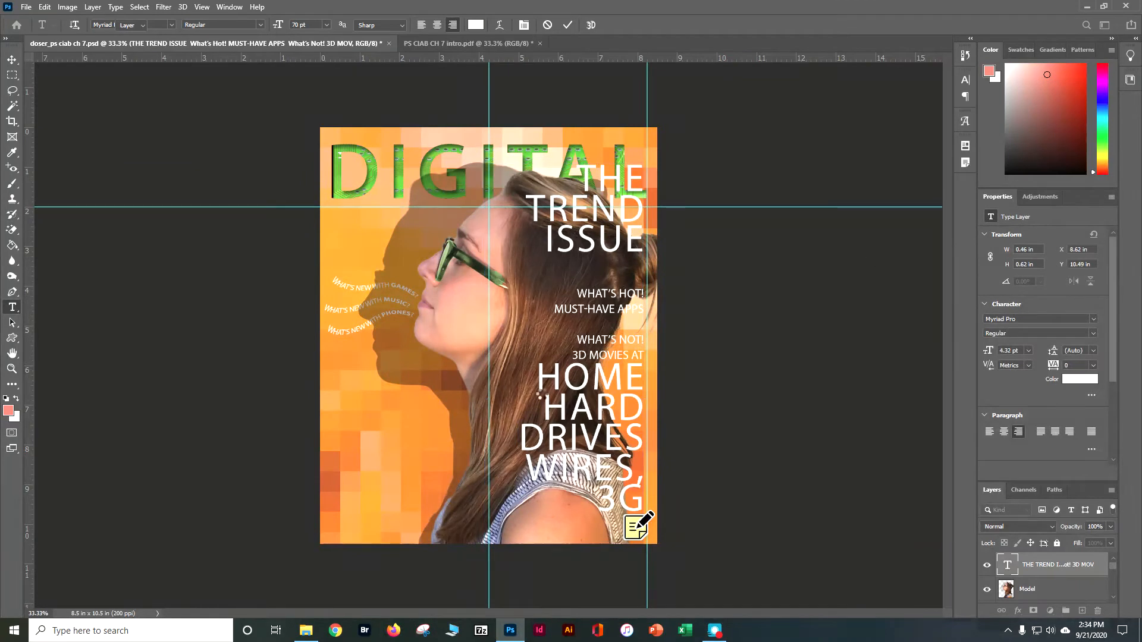
{"action": "left_click", "coordinate": [663, 550]}
{"action": "left_click", "coordinate": [578, 299]}
{"action": "key", "text": "v"}
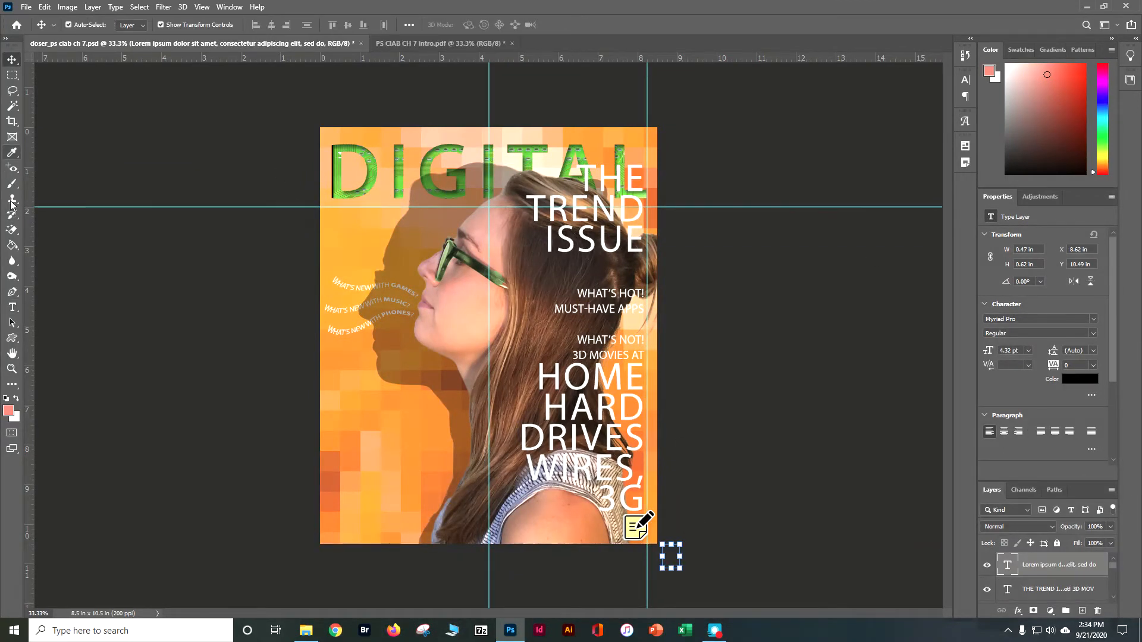
{"action": "left_click_drag", "start_coordinate": [722, 442], "coordinate": [665, 562]}
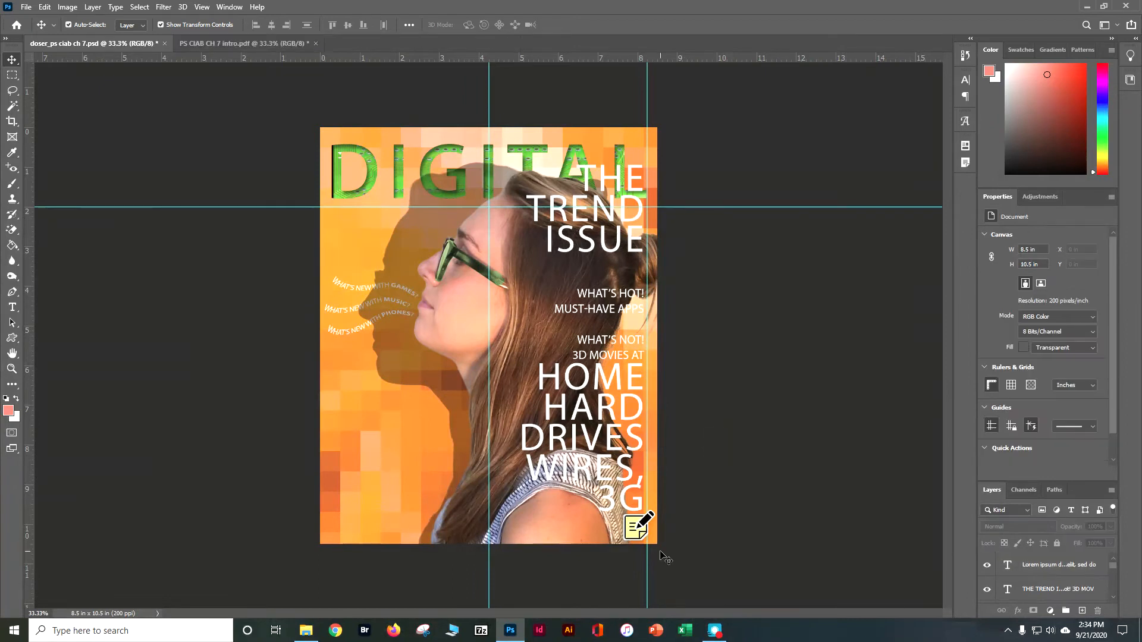
Step: Format the cover lines from WHAT'S HOT! through WIRES, 3G with 22 pt size, 28 pt leading and 0 tracking
{"action": "double_click", "coordinate": [549, 384]}
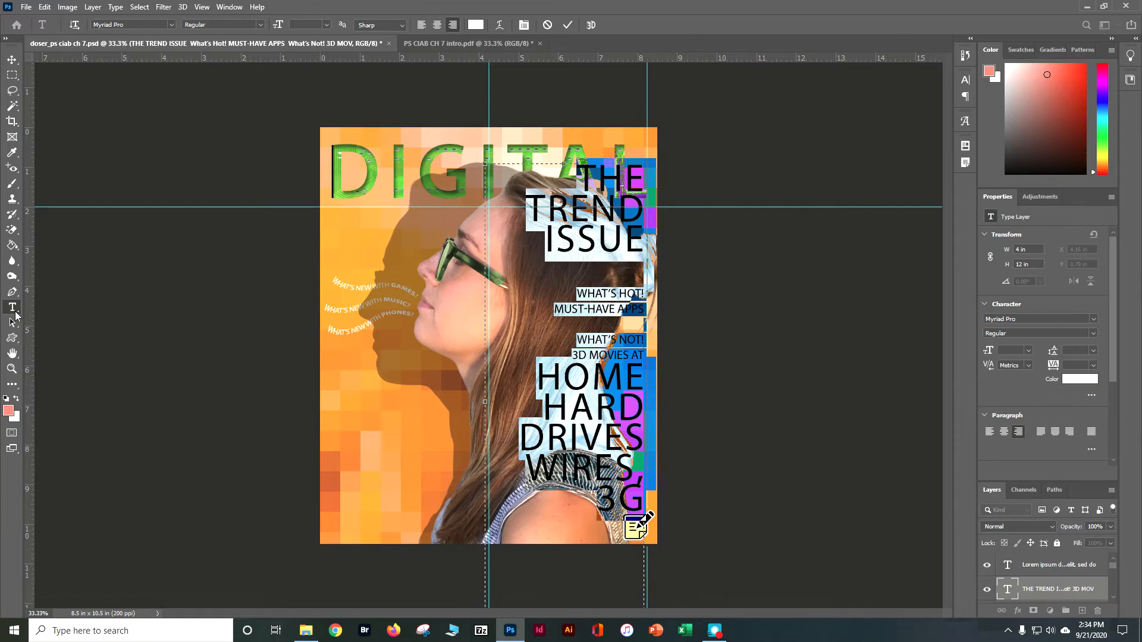
{"action": "left_click", "coordinate": [603, 336]}
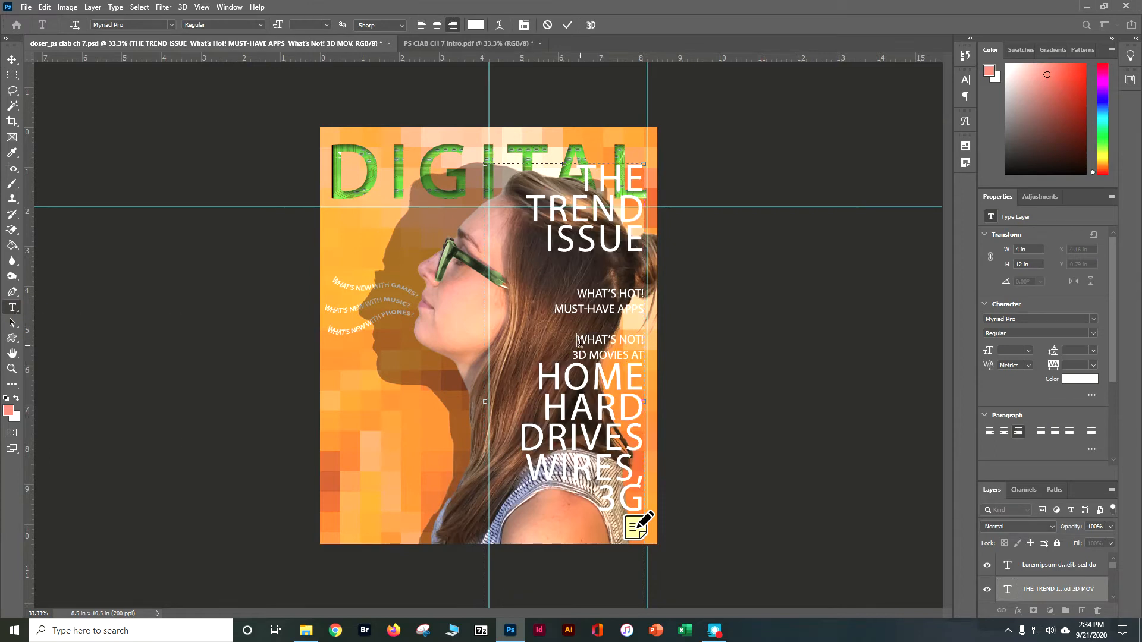
{"action": "left_click_drag", "start_coordinate": [577, 293], "coordinate": [648, 493]}
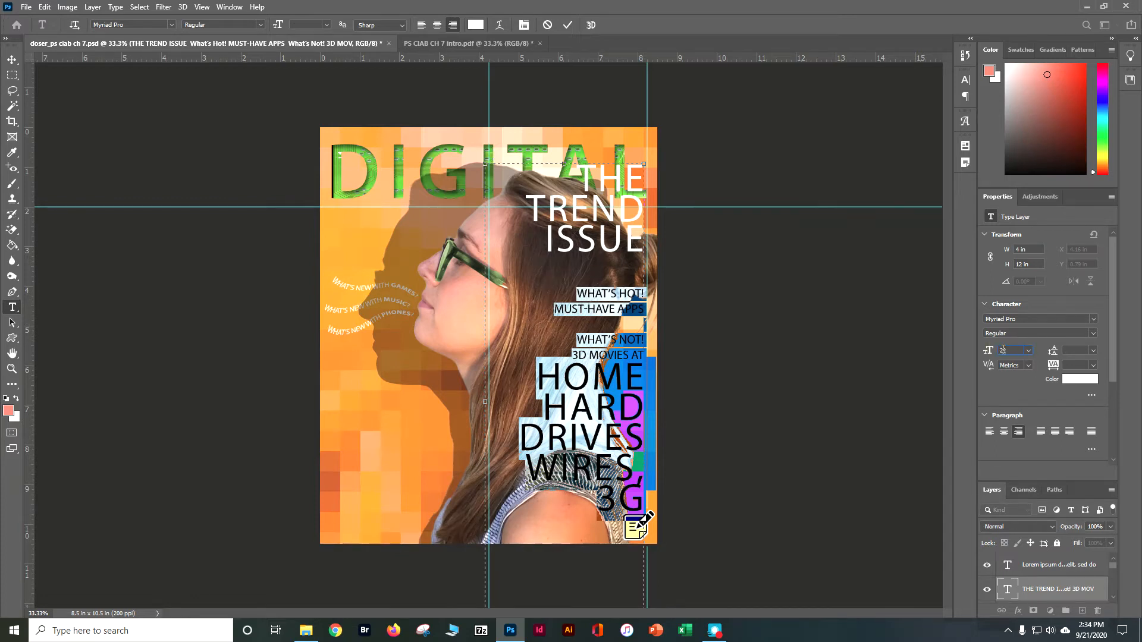
{"action": "key", "text": "Return"}
{"action": "left_click", "coordinate": [1083, 349]}
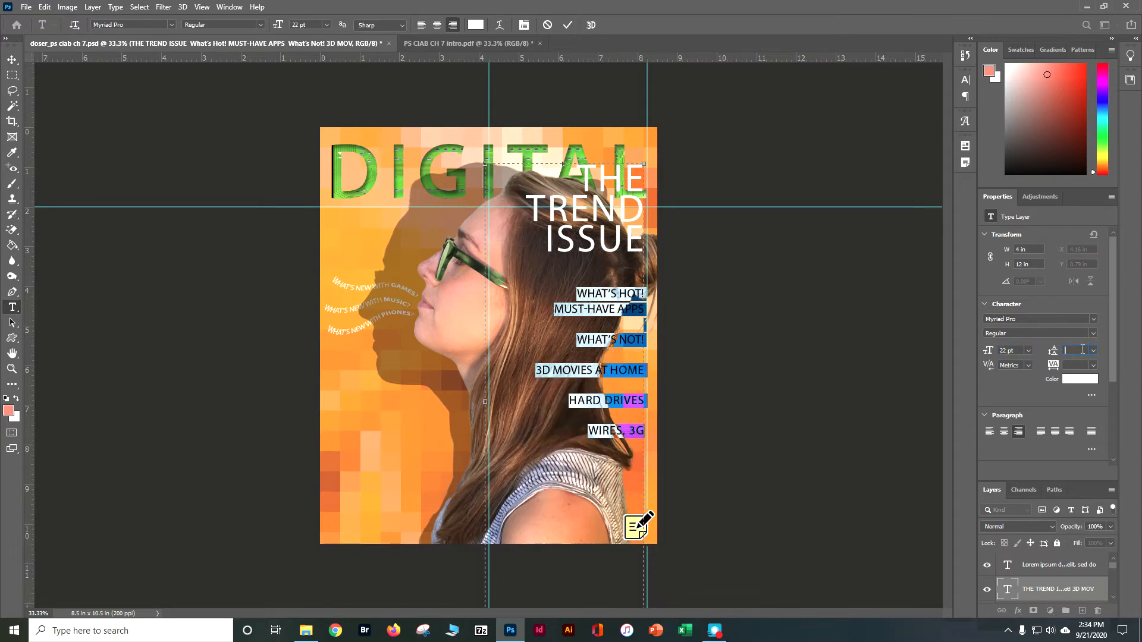
{"action": "type", "text": "28"}
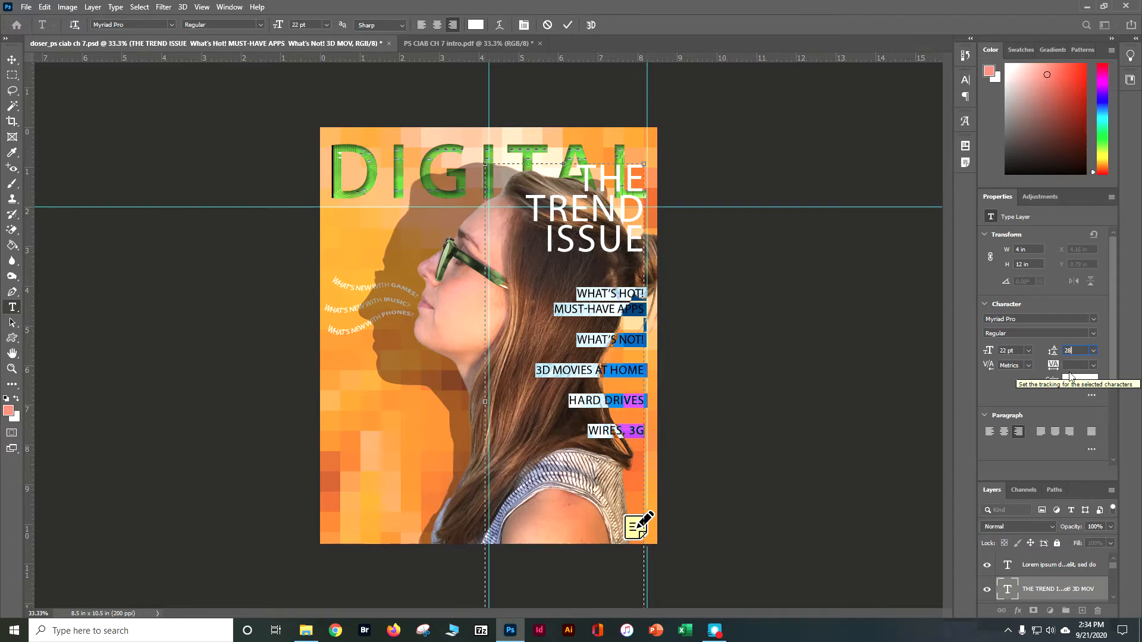
{"action": "left_click", "coordinate": [1074, 365]}
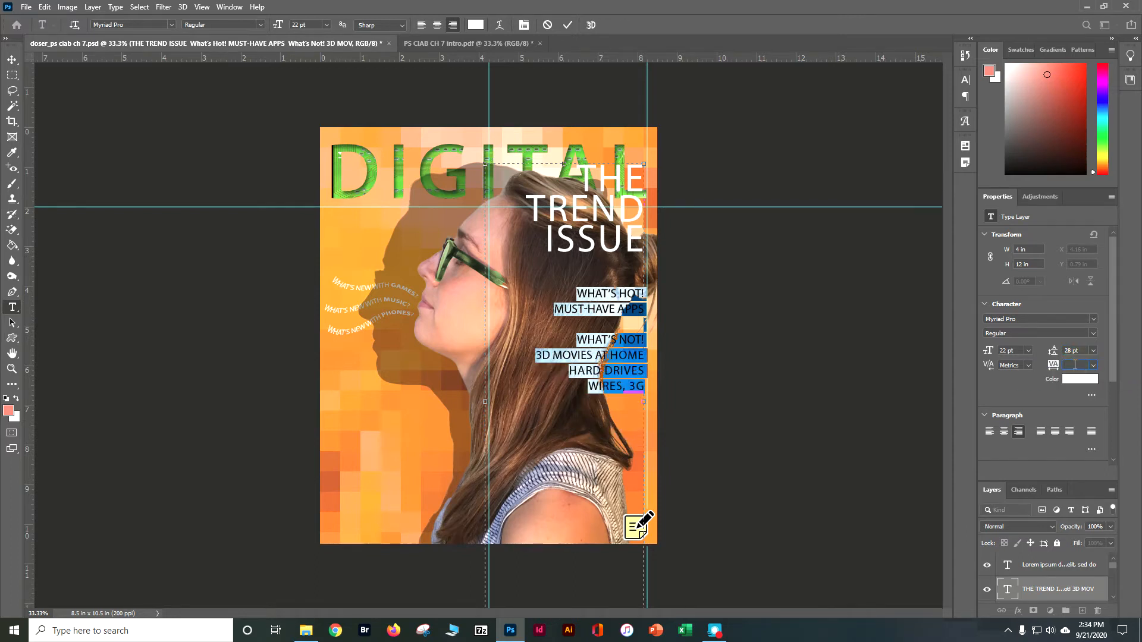
Step: Turn off All Caps for the selected lines from WHAT'S HOT! through WIRES, 3G and commit the text
{"action": "left_click", "coordinate": [1091, 396]}
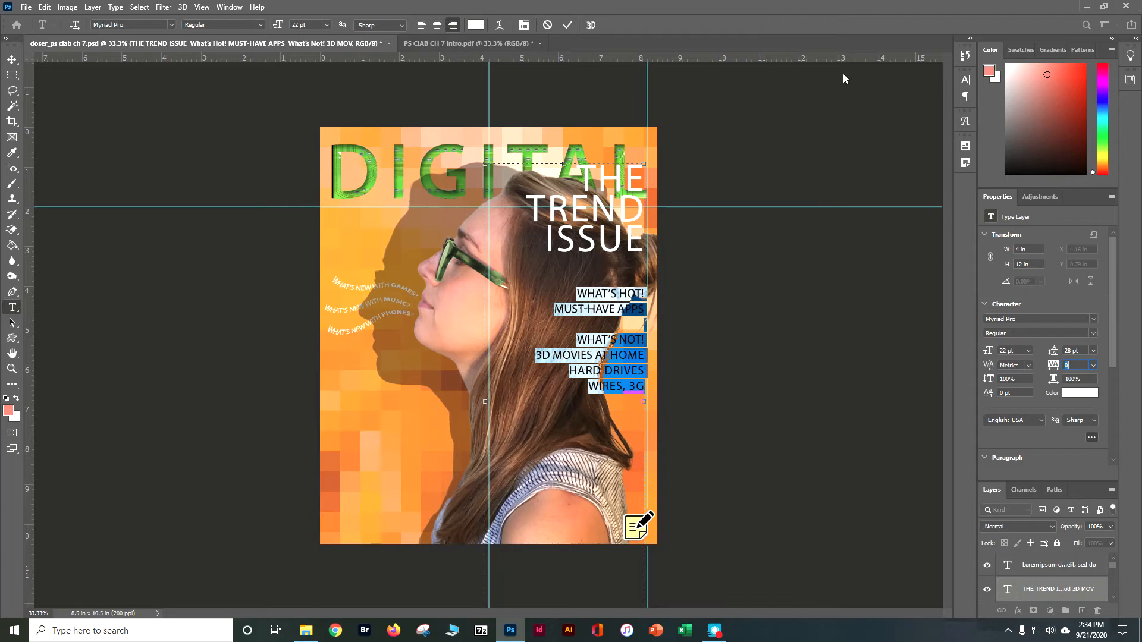
{"action": "left_click", "coordinate": [239, 10]}
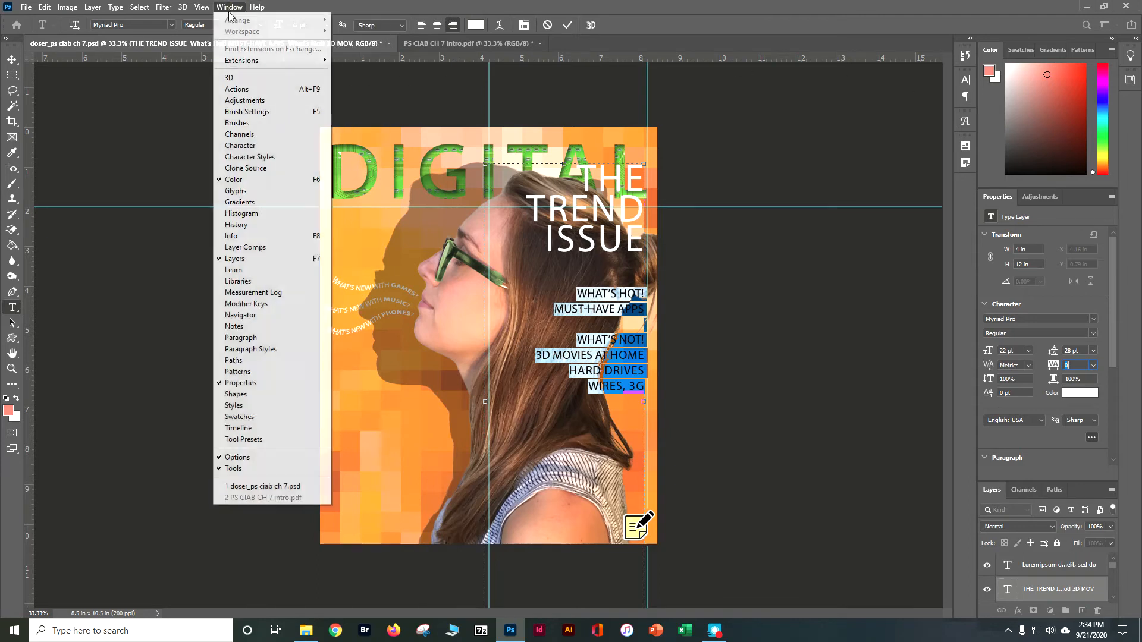
{"action": "left_click", "coordinate": [239, 149]}
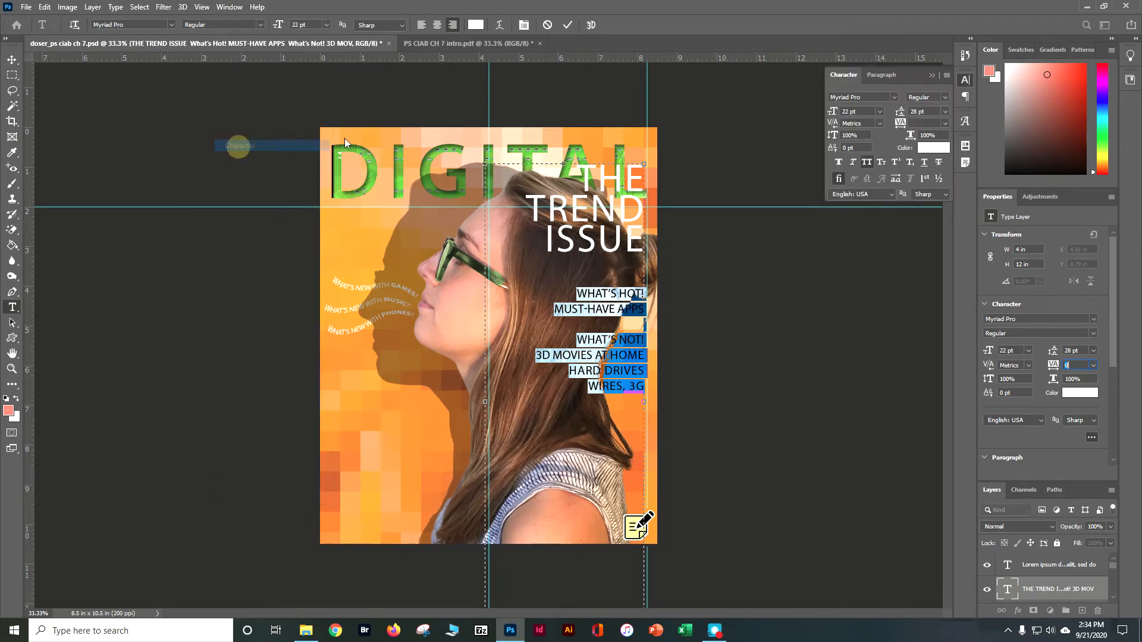
{"action": "left_click", "coordinate": [867, 165]}
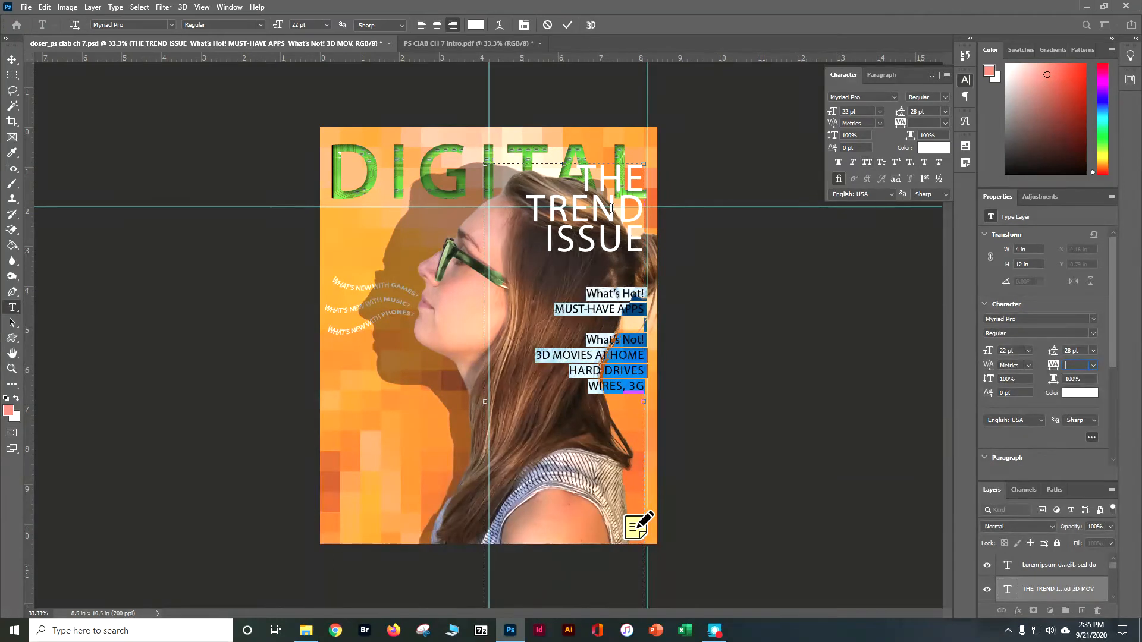
{"action": "left_click", "coordinate": [12, 59]}
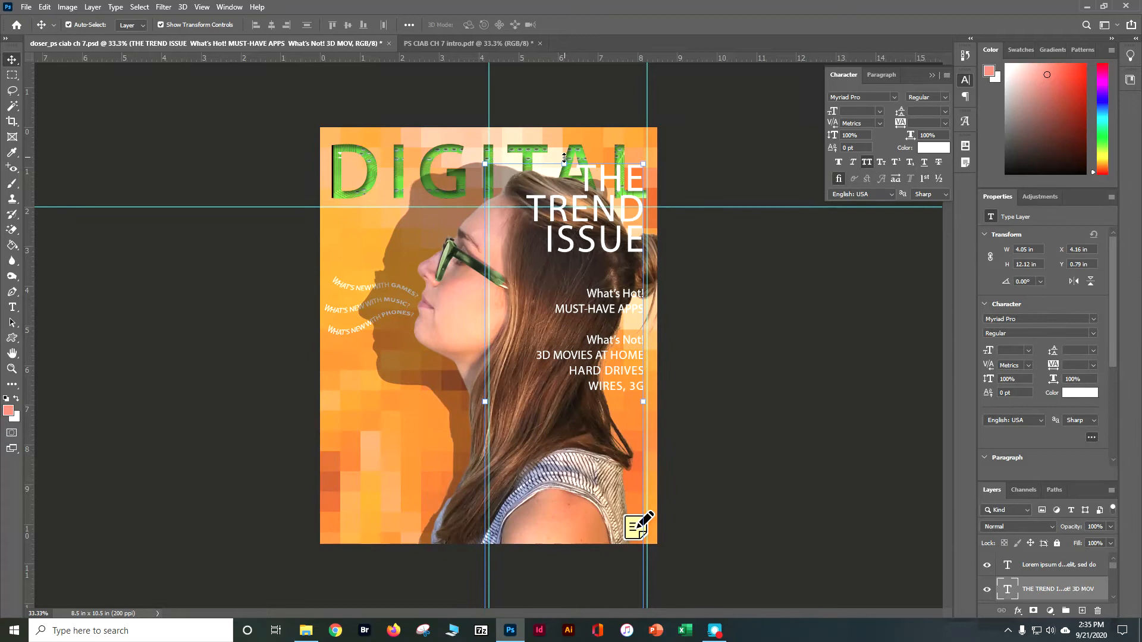
Step: Scale the cover text to about 91.83% height from its upper edge and nudge it against the horizontal and rightmost vertical guides
{"action": "left_click_drag", "start_coordinate": [565, 163], "coordinate": [566, 202]}
{"action": "key", "text": "Down"}
{"action": "key", "text": "Down"}
{"action": "key", "text": "Down"}
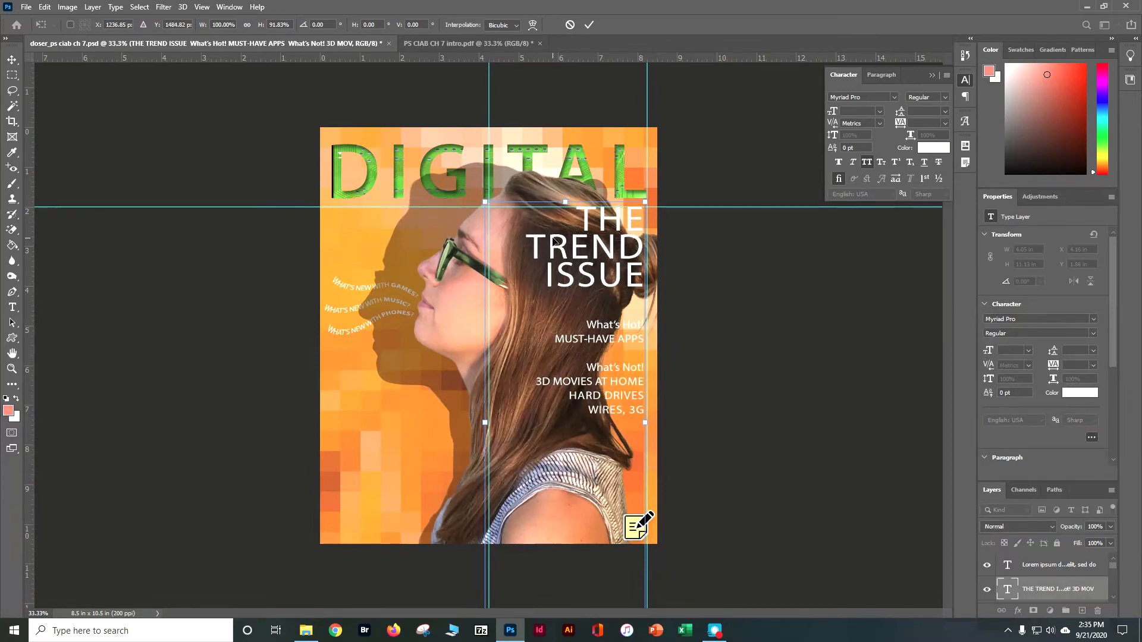
{"action": "key", "text": "Down"}
{"action": "key", "text": "Down"}
{"action": "key", "text": "Down"}
{"action": "key", "text": "Down"}
{"action": "key", "text": "Down"}
{"action": "key", "text": "Down"}
{"action": "key", "text": "Down"}
{"action": "key", "text": "Down"}
{"action": "key", "text": "Down"}
{"action": "key", "text": "Right"}
{"action": "key", "text": "Right"}
{"action": "key", "text": "Right"}
{"action": "key", "text": "Right"}
{"action": "key", "text": "Right"}
{"action": "key", "text": "Right"}
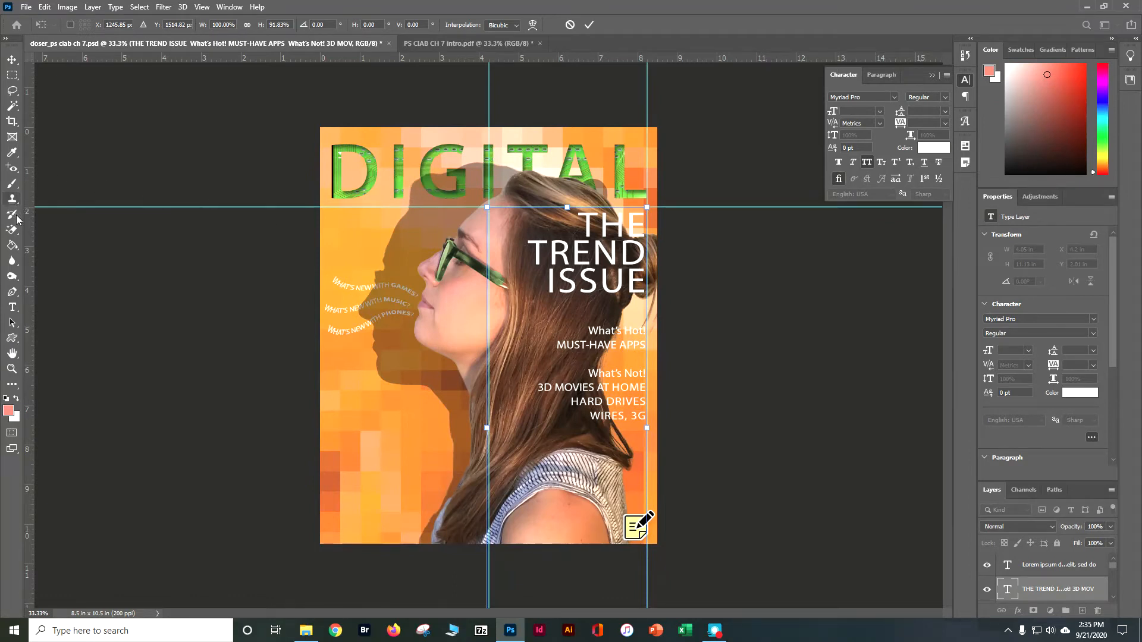
Step: Format the "What's Not!" heading in the cover text as Bold at 28 pt
{"action": "right_click", "coordinate": [12, 307]}
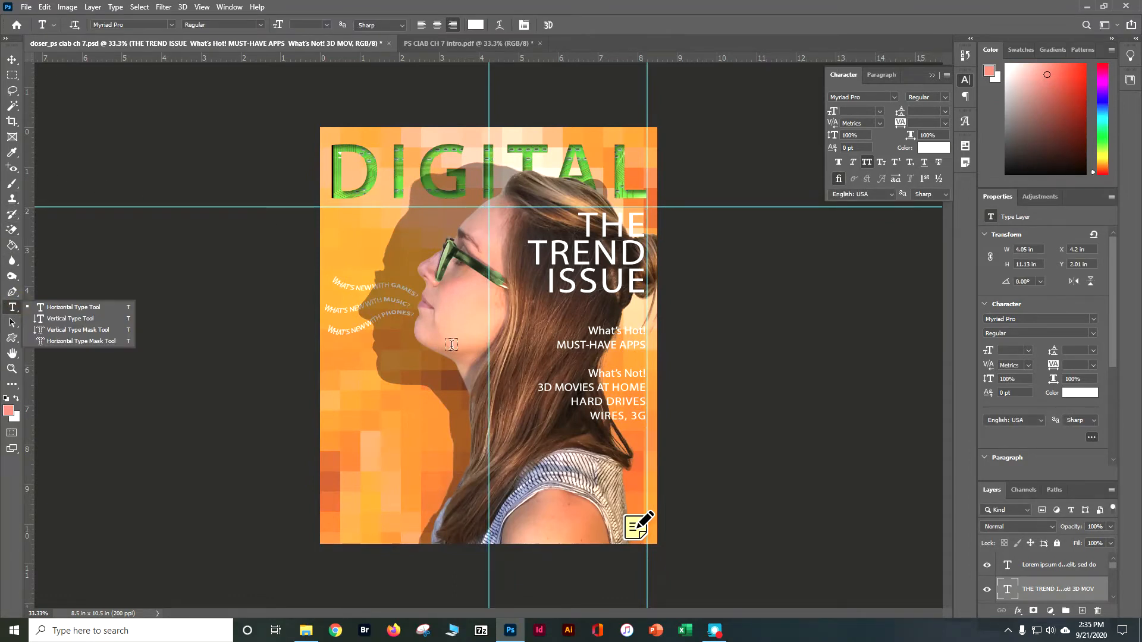
{"action": "left_click_drag", "start_coordinate": [587, 373], "coordinate": [653, 374]}
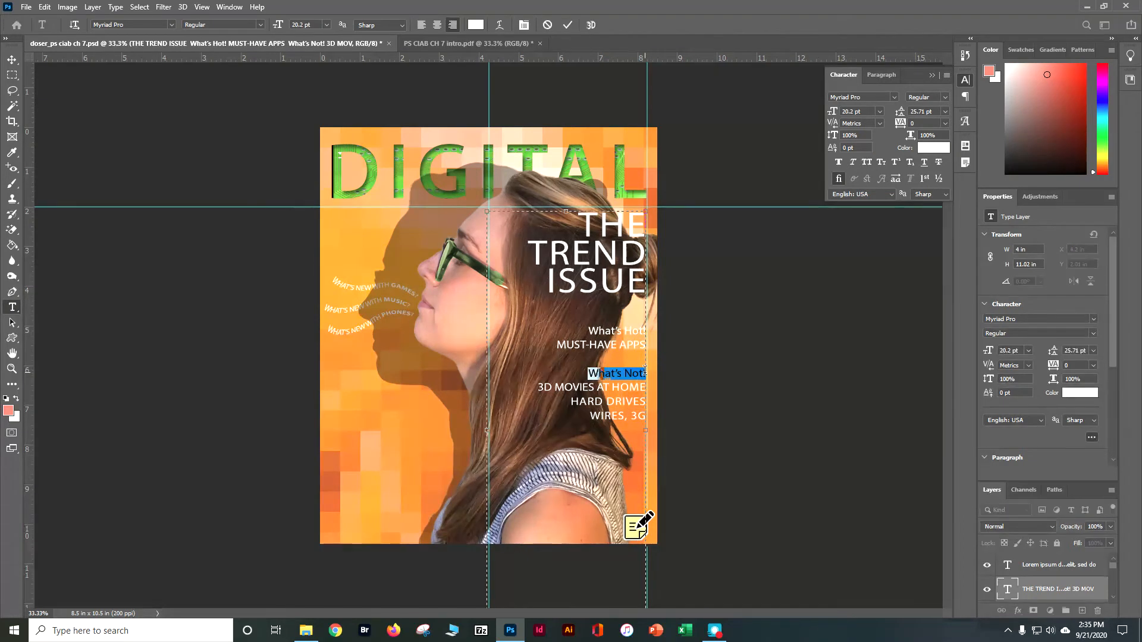
{"action": "left_click", "coordinate": [945, 97]}
{"action": "left_click", "coordinate": [939, 179]}
{"action": "left_click", "coordinate": [880, 111]}
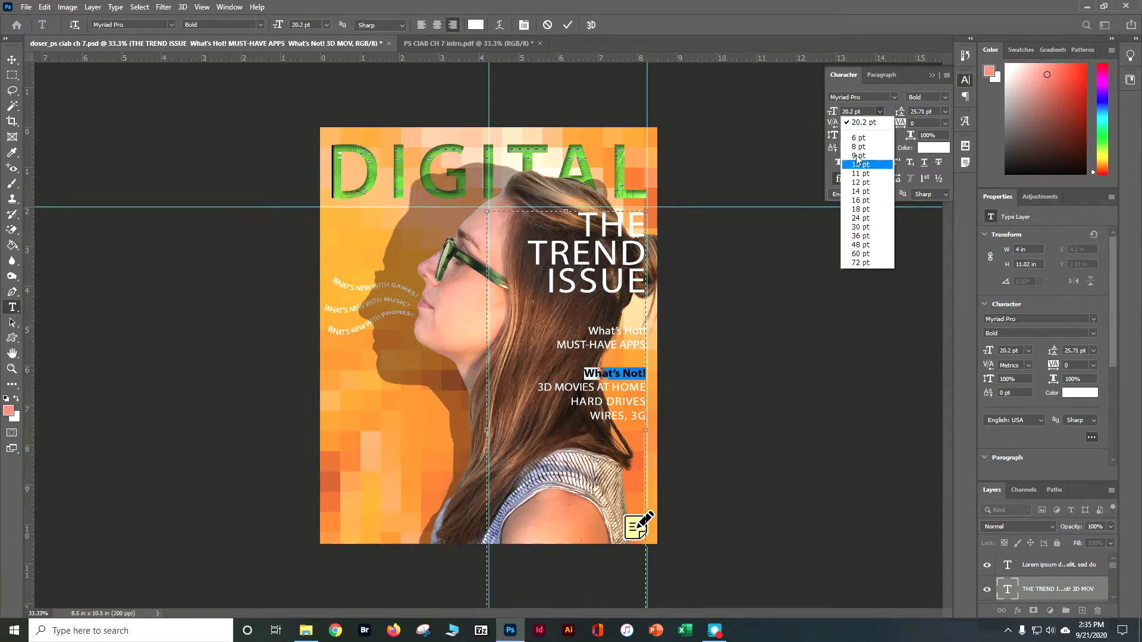
{"action": "left_click", "coordinate": [858, 112]}
{"action": "left_click", "coordinate": [866, 110]}
{"action": "left_click_drag", "start_coordinate": [865, 111], "coordinate": [826, 112]}
{"action": "type", "text": "28"}
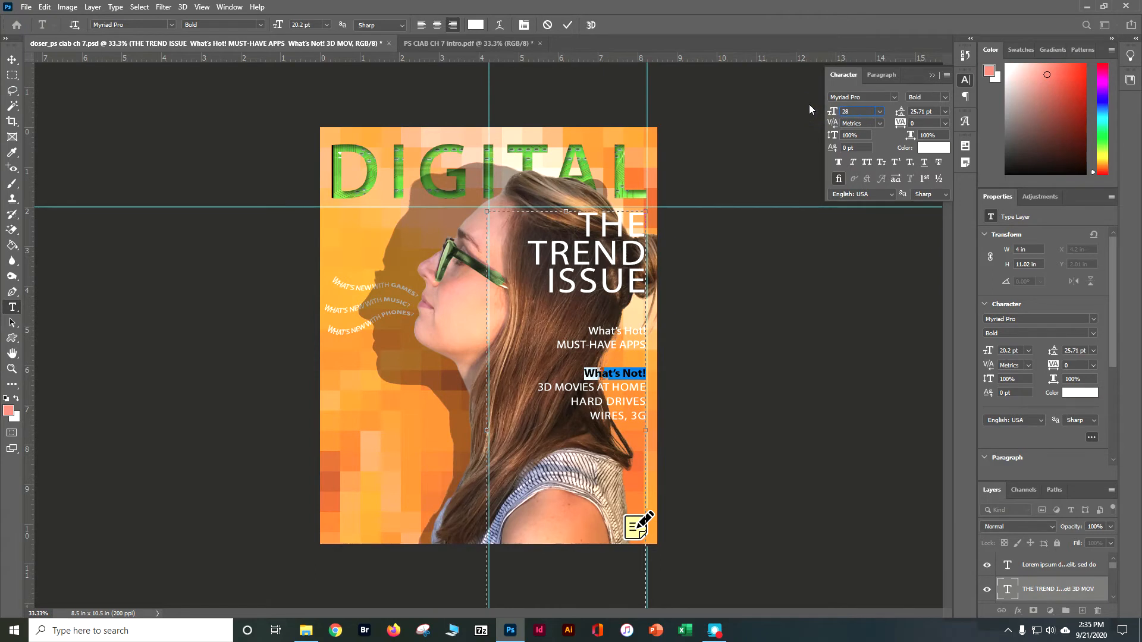
{"action": "key", "text": "Return"}
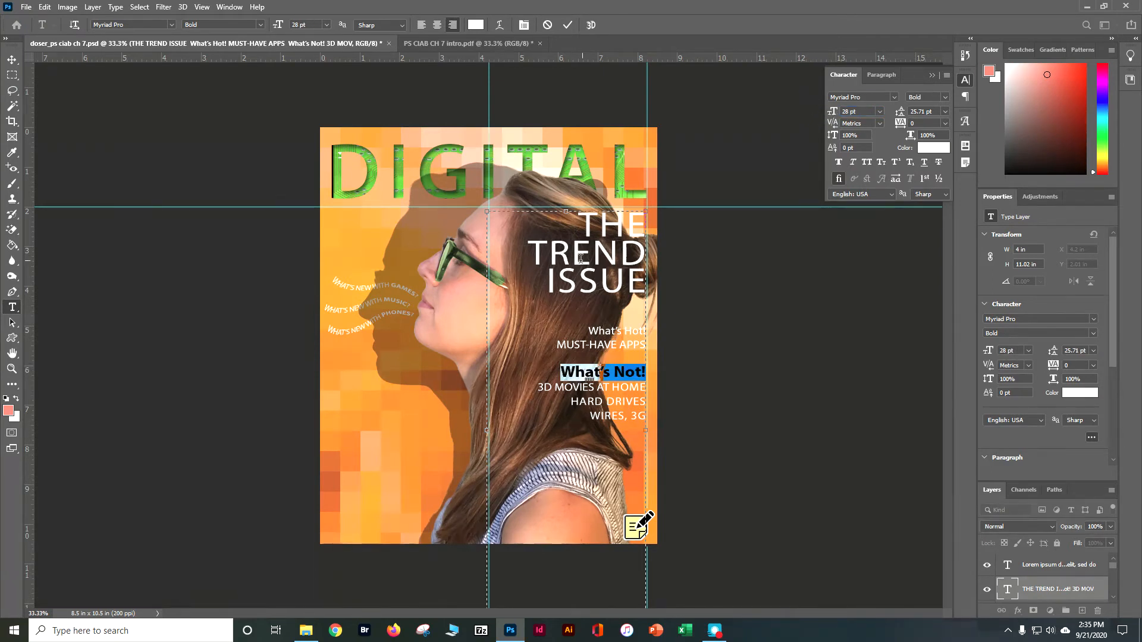
Step: Colour the word TREND with a green (5bbb27) sampled from the DIGITAL title, and save the document
{"action": "left_click_drag", "start_coordinate": [528, 255], "coordinate": [647, 255]}
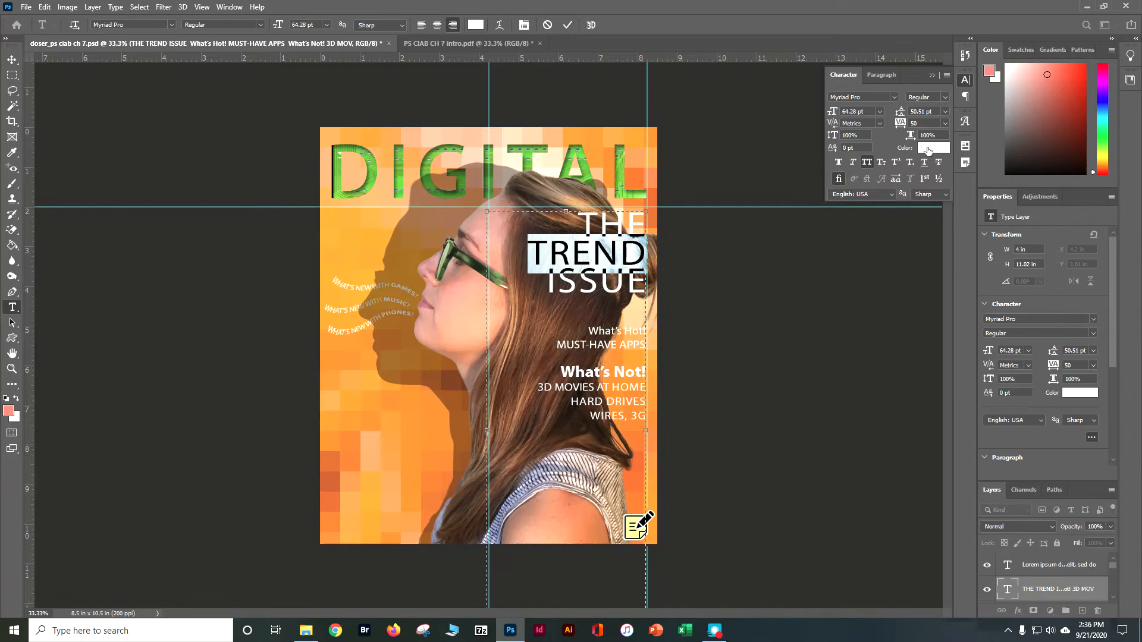
{"action": "left_click", "coordinate": [928, 150]}
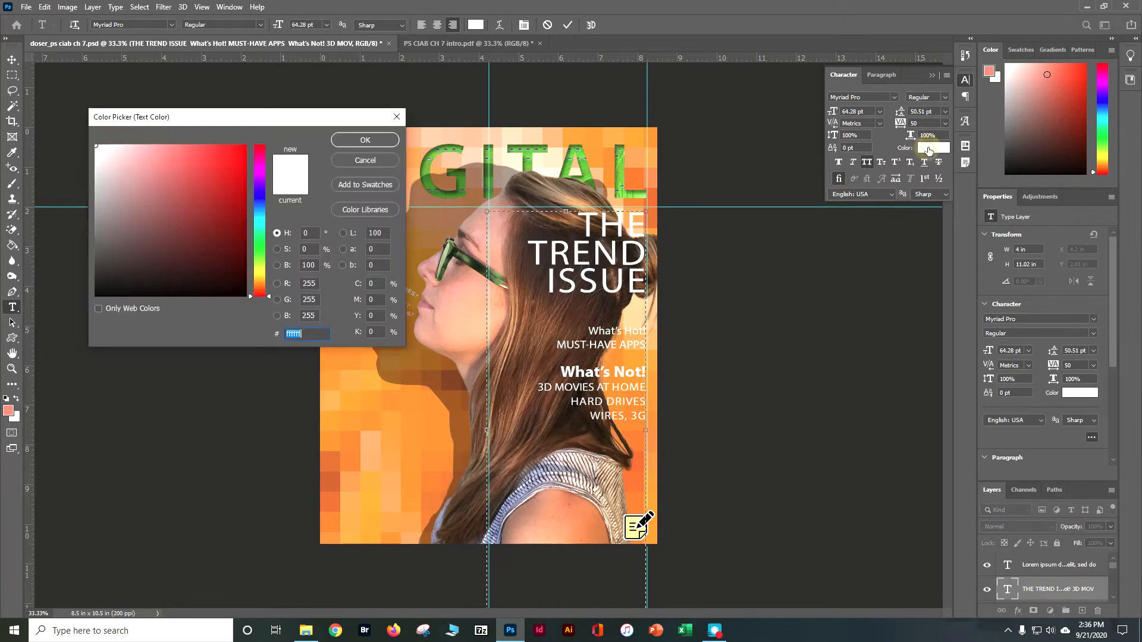
{"action": "left_click", "coordinate": [433, 176]}
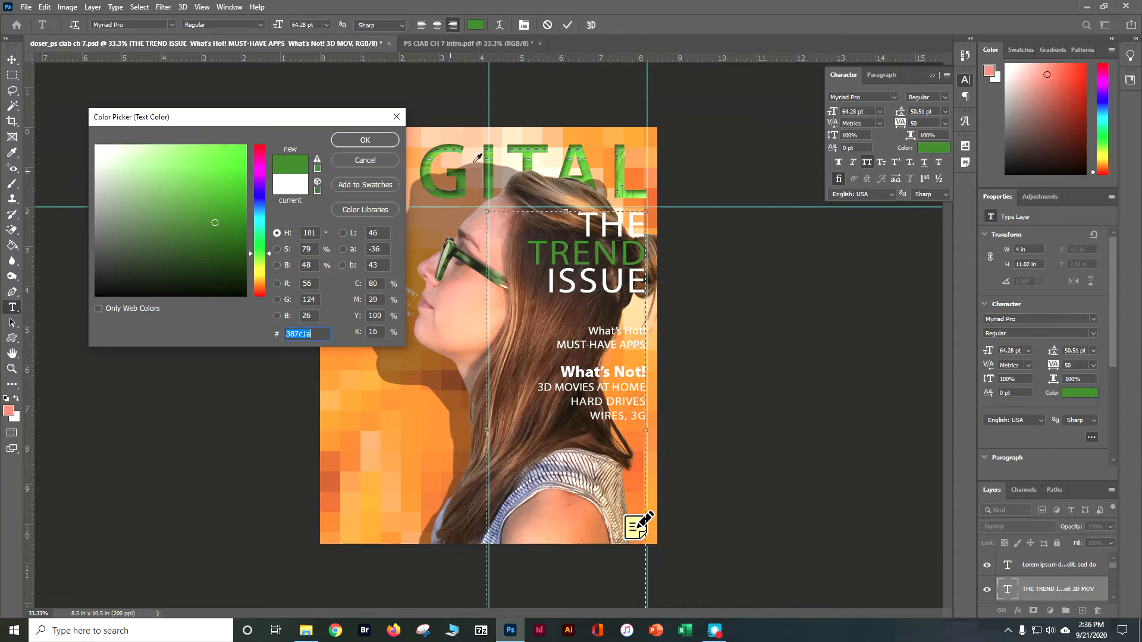
{"action": "left_click", "coordinate": [531, 148]}
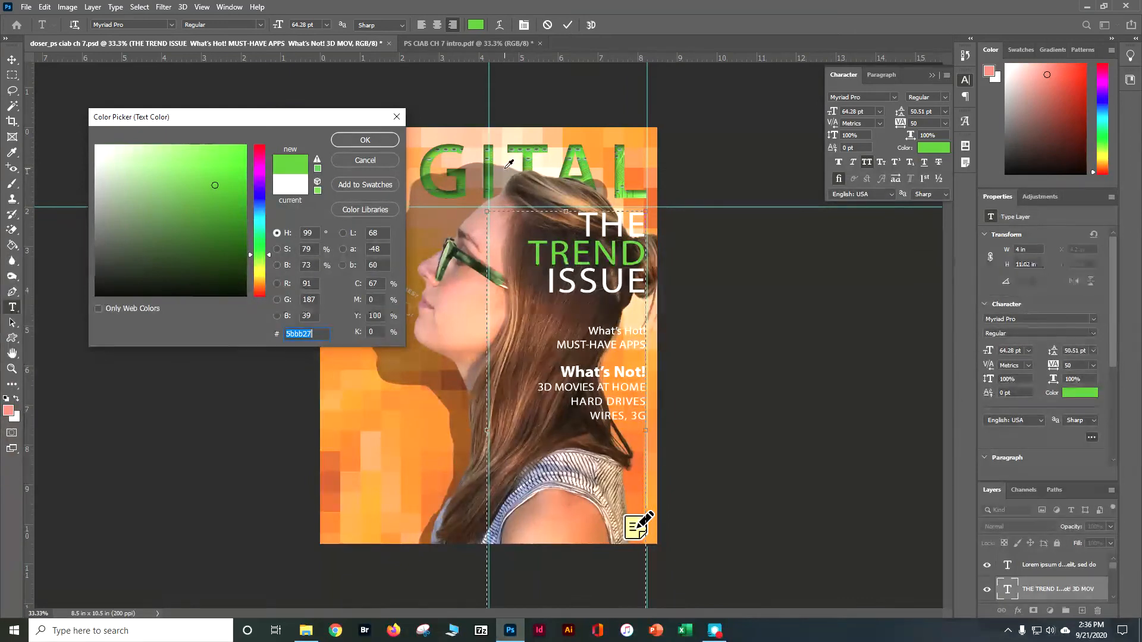
{"action": "left_click", "coordinate": [358, 138]}
{"action": "left_click", "coordinate": [227, 203]}
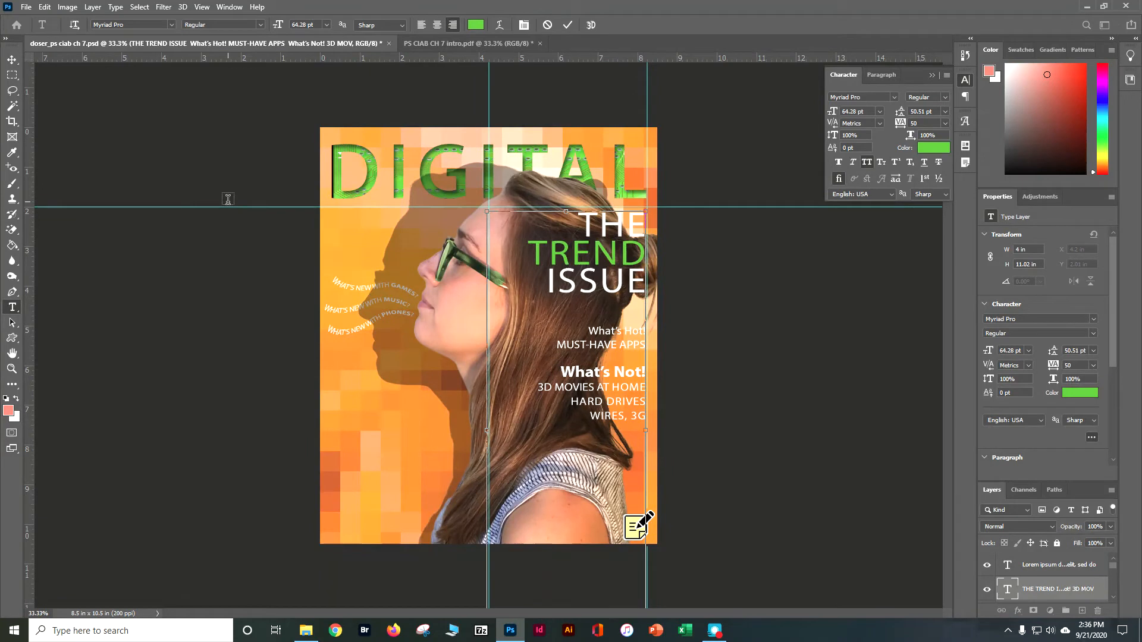
{"action": "key", "text": "ctrl+s"}
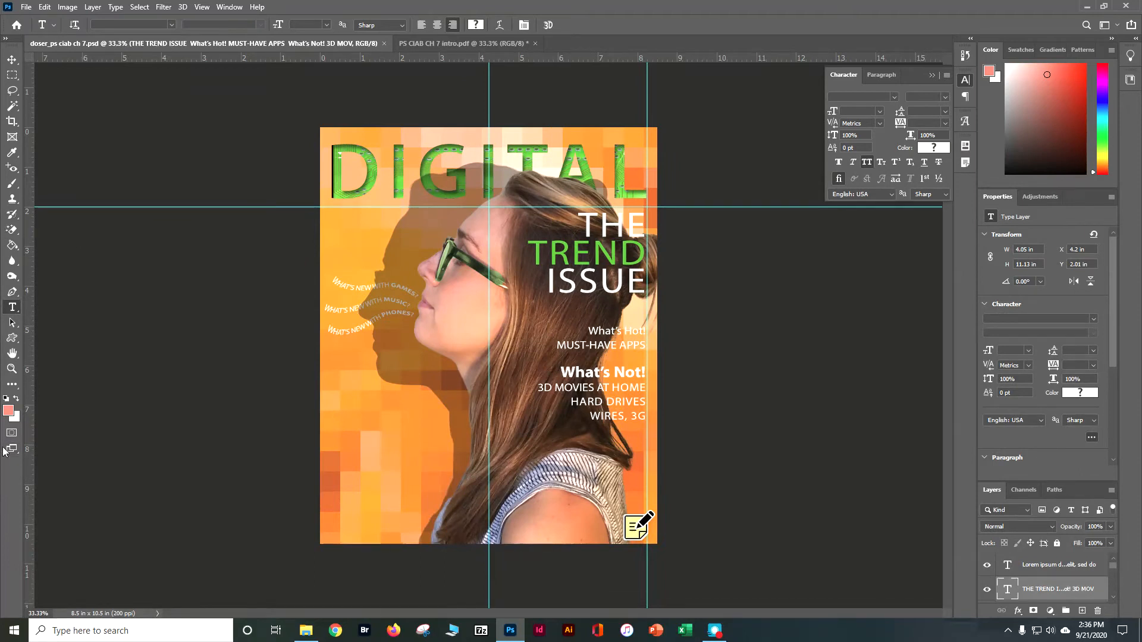
Step: Draw a rounded rectangle about 264 px tall with 10 px corners over the L of DIGITAL, and set its width to 67 px
{"action": "left_click", "coordinate": [12, 337]}
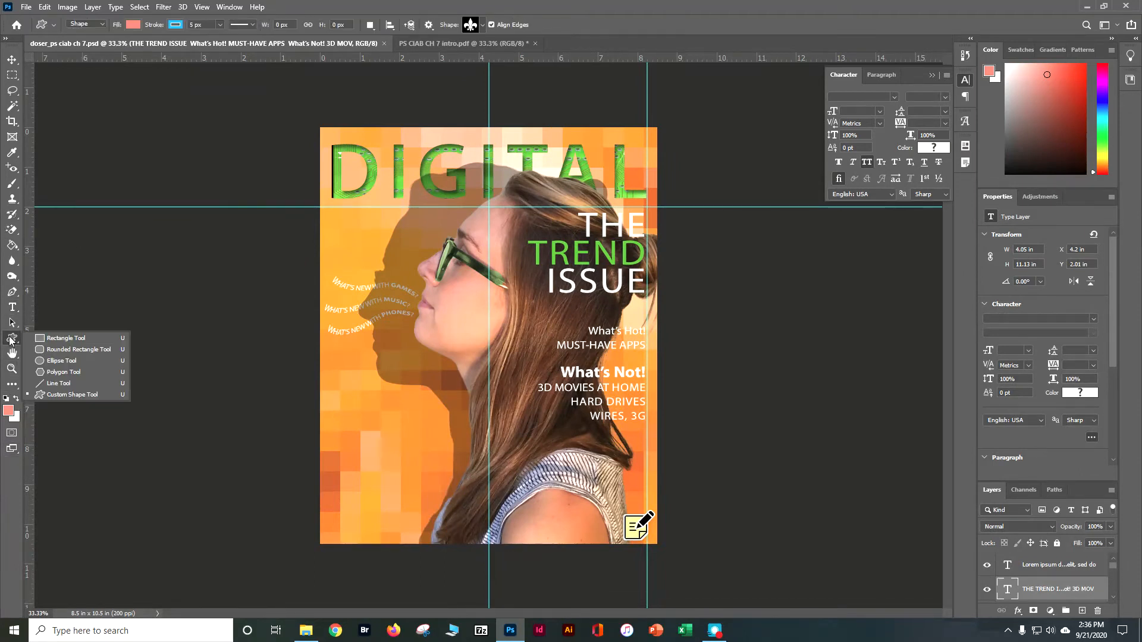
{"action": "left_click", "coordinate": [42, 350]}
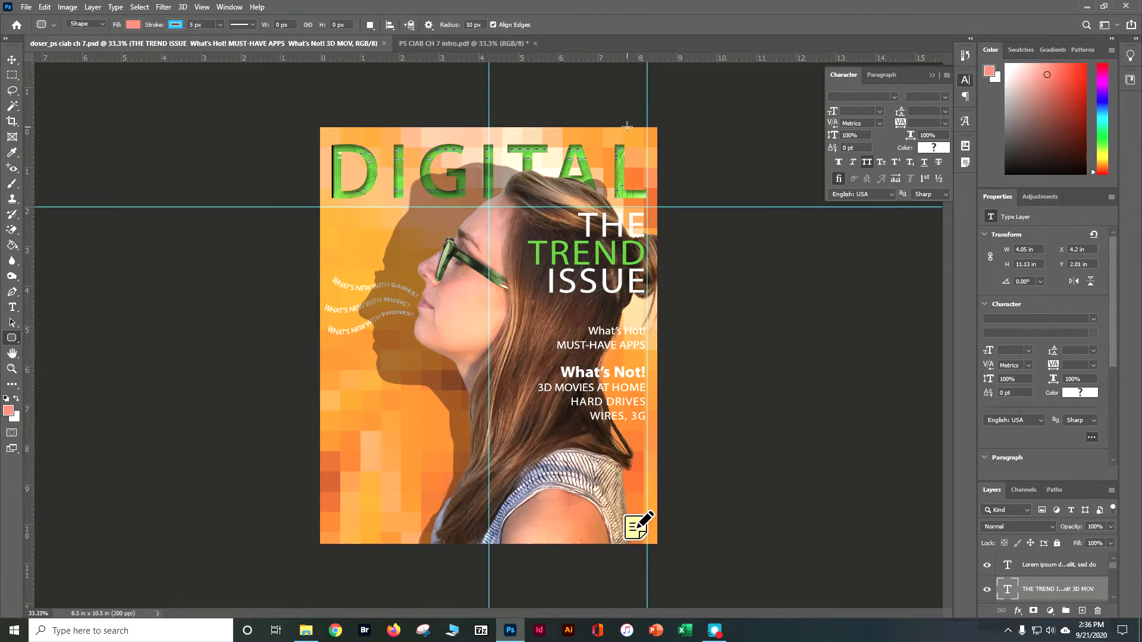
{"action": "left_click_drag", "start_coordinate": [632, 126], "coordinate": [641, 176]}
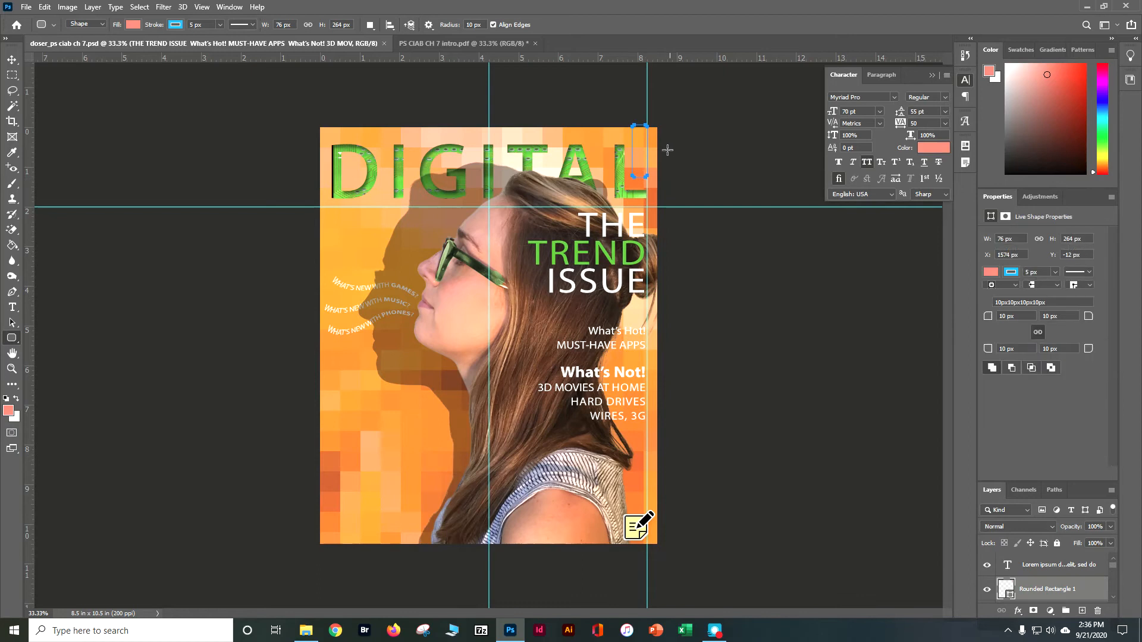
{"action": "left_click_drag", "start_coordinate": [1016, 238], "coordinate": [992, 239]}
{"action": "type", "text": "67"}
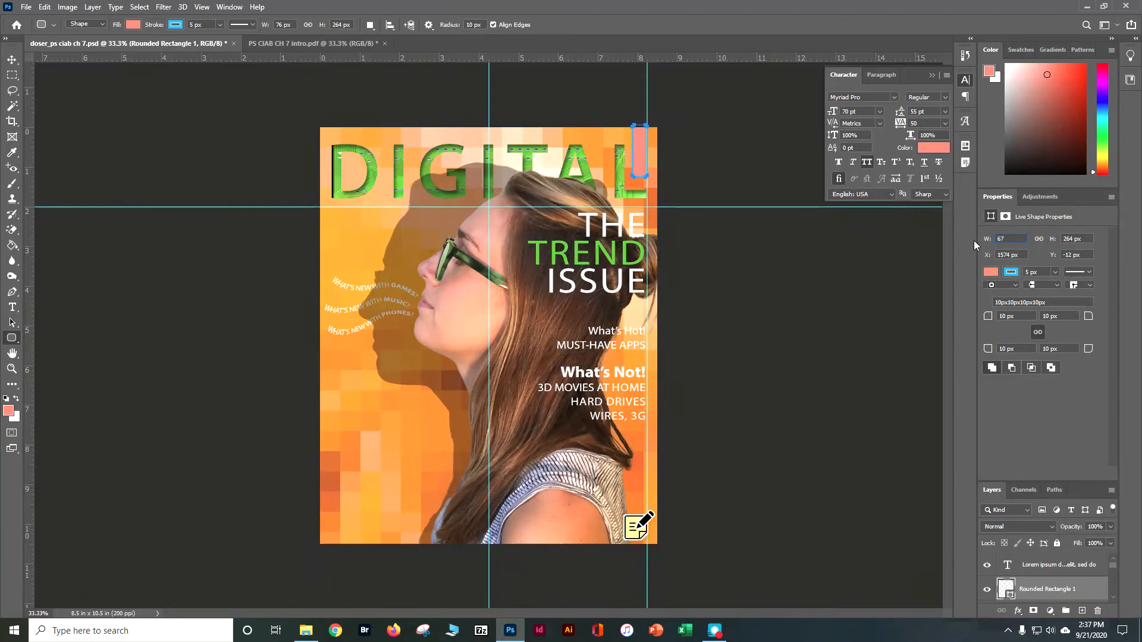
Step: Change the rounded rectangle's fill to the pale yellow swatch in the Light colour group
{"action": "left_click", "coordinate": [989, 273]}
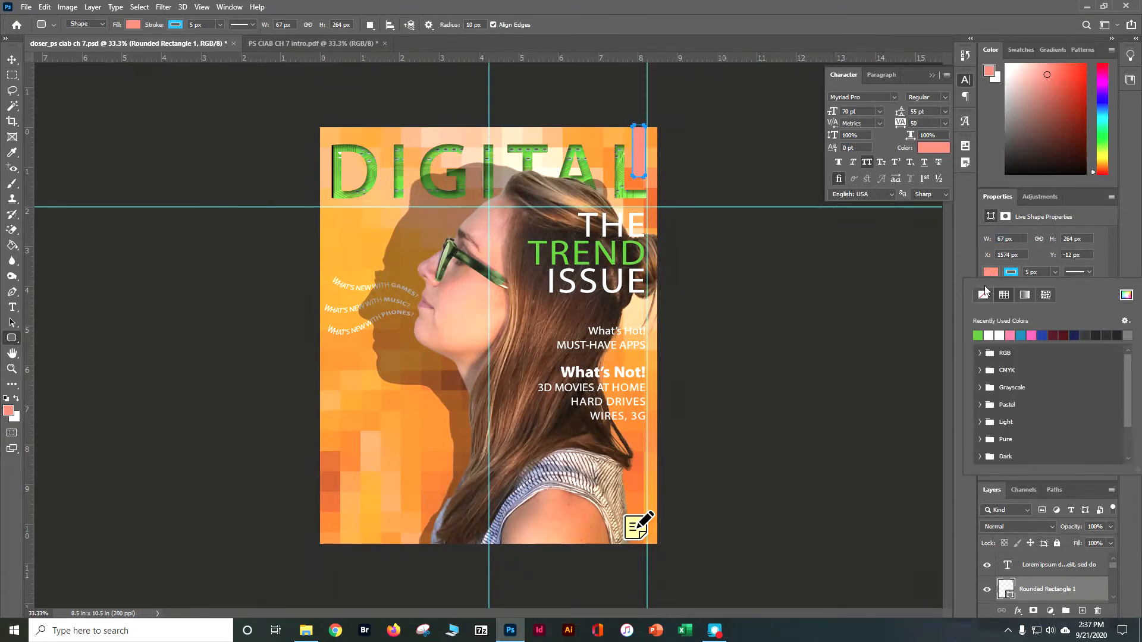
{"action": "left_click", "coordinate": [979, 353]}
{"action": "left_click", "coordinate": [979, 380]}
{"action": "scroll", "coordinate": [981, 386], "scroll_direction": "down", "scroll_amount": 3}
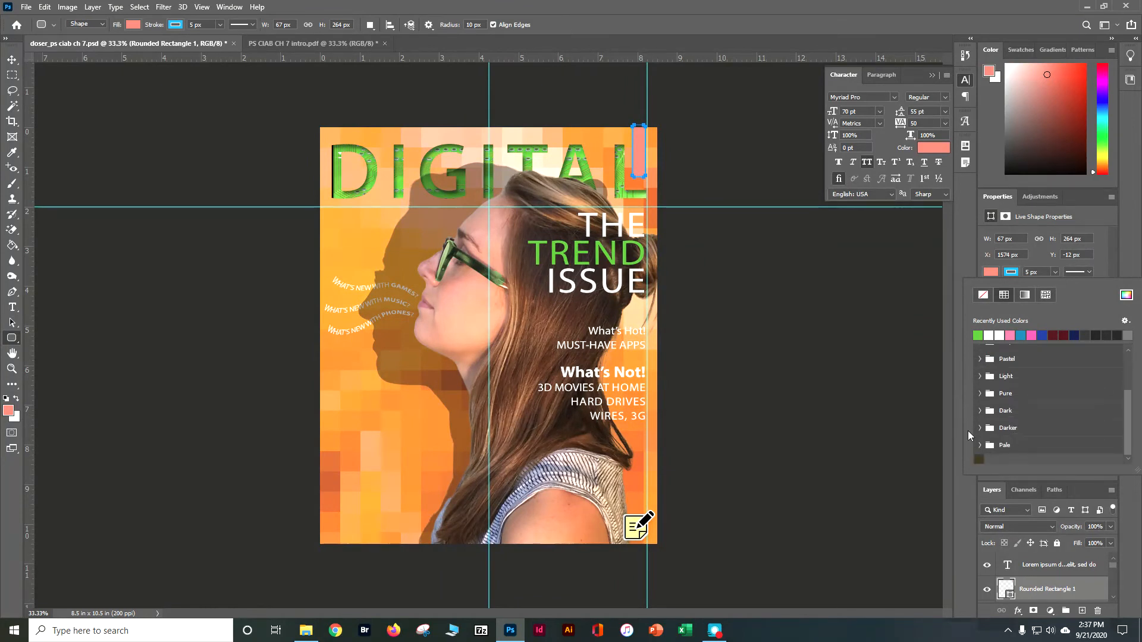
{"action": "left_click", "coordinate": [980, 444]}
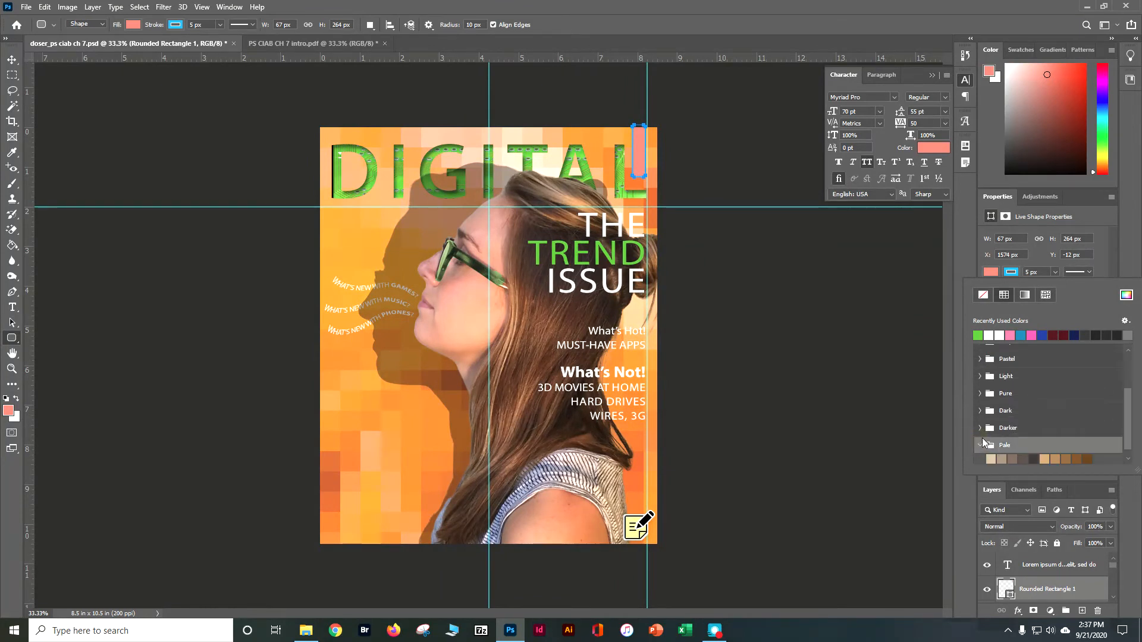
{"action": "left_click", "coordinate": [979, 428]}
{"action": "left_click", "coordinate": [978, 410]}
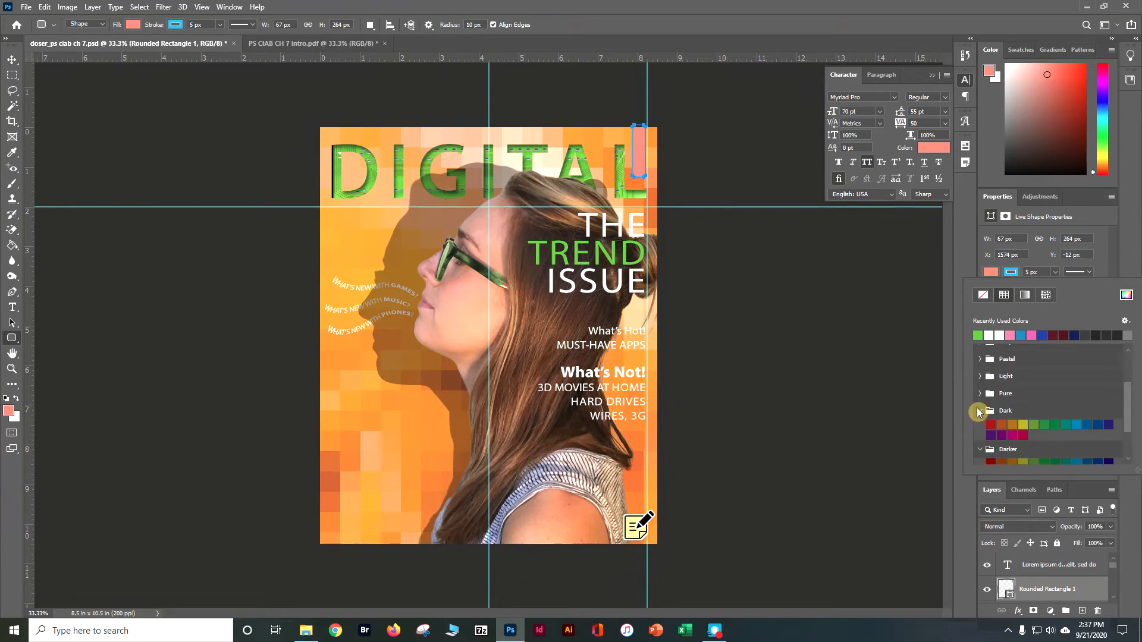
{"action": "left_click", "coordinate": [980, 393]}
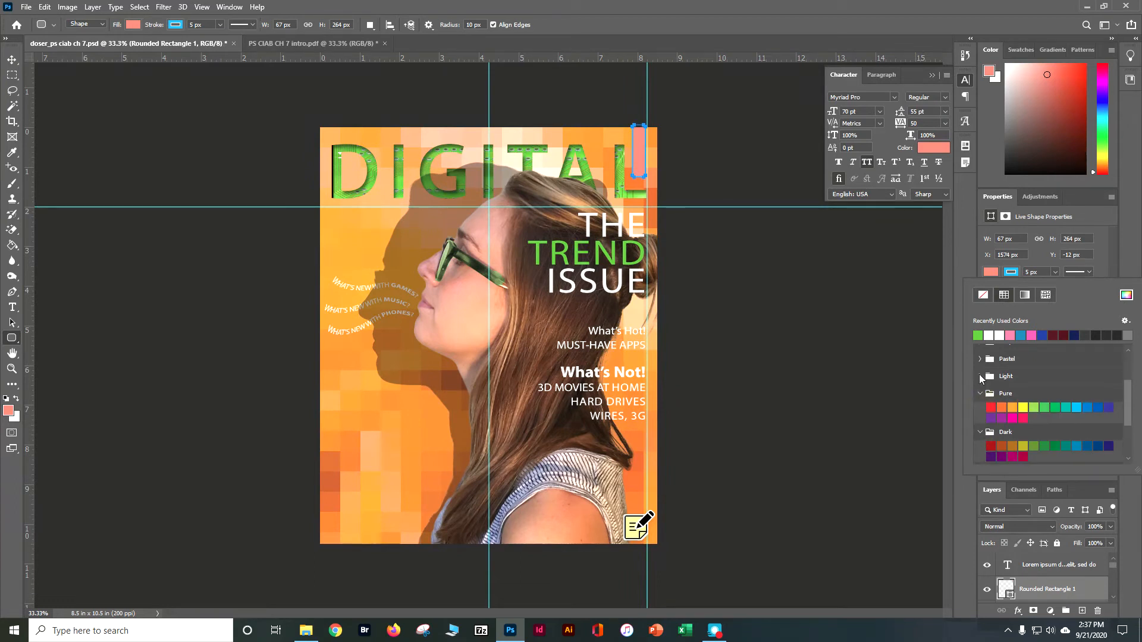
{"action": "left_click", "coordinate": [980, 376]}
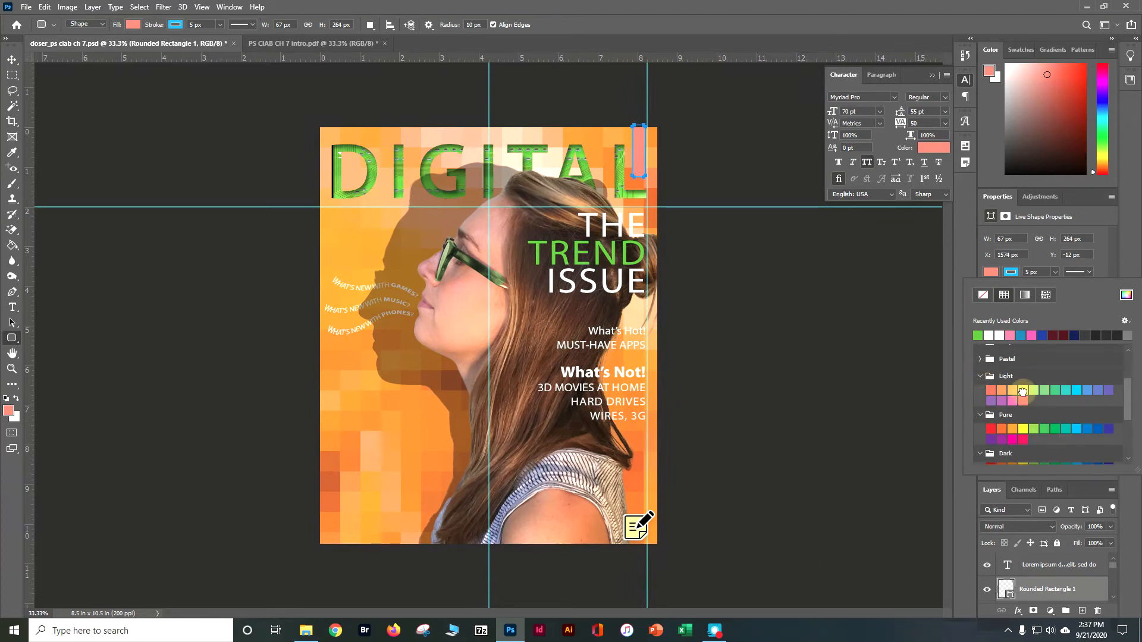
{"action": "left_click", "coordinate": [1022, 391]}
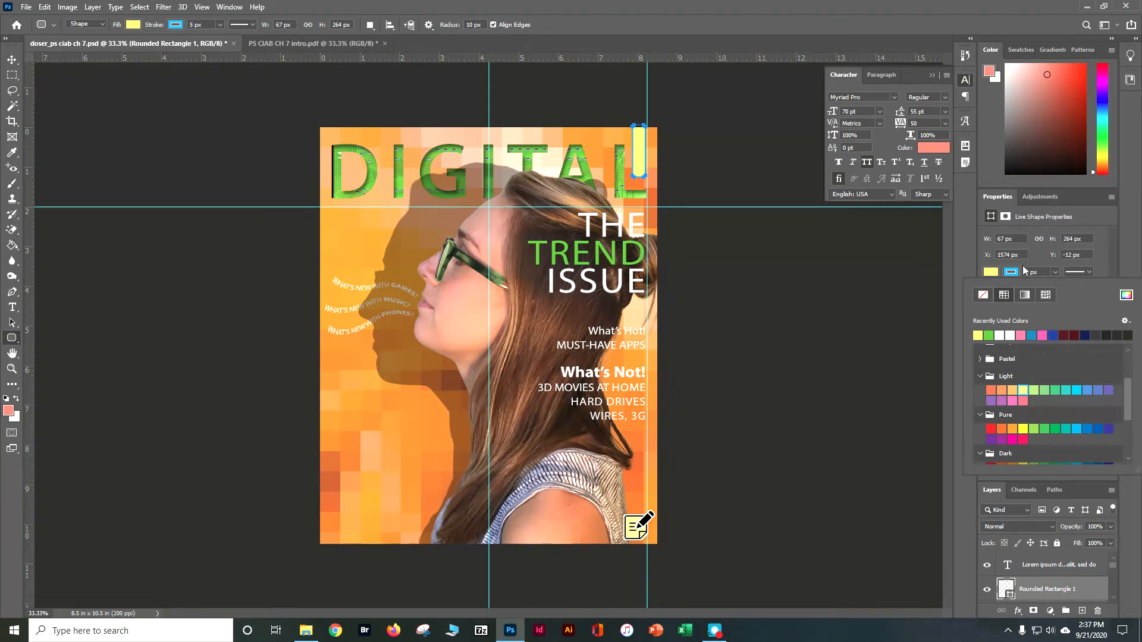
{"action": "left_click", "coordinate": [1105, 257]}
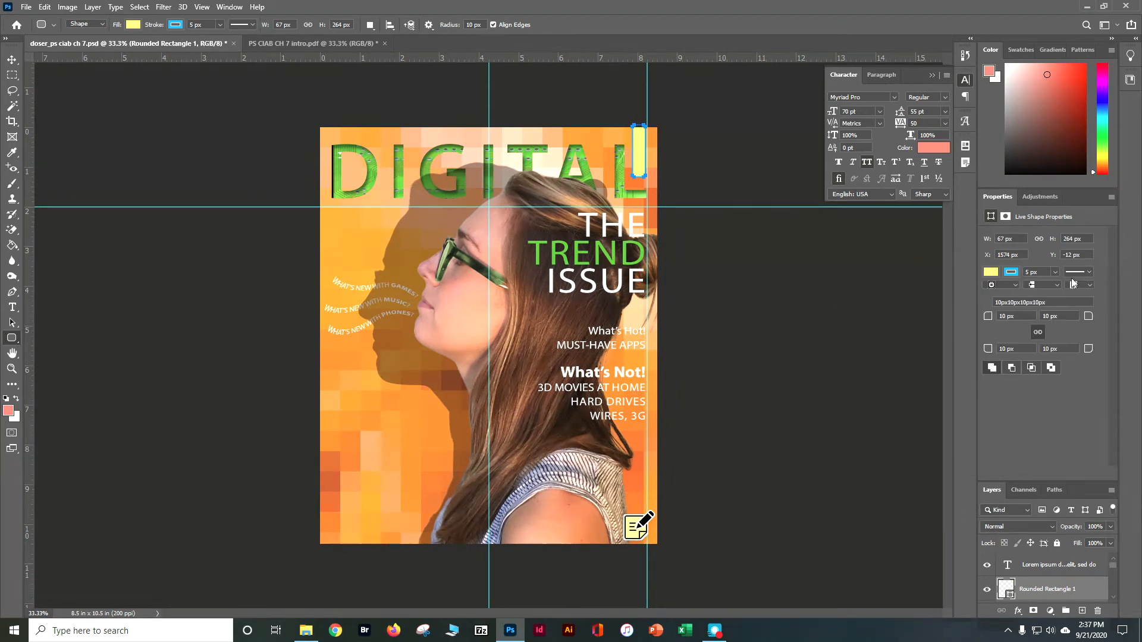
Step: Remove the blue stroke from the rounded rectangle by setting its stroke to no colour
{"action": "left_click", "coordinate": [1014, 273]}
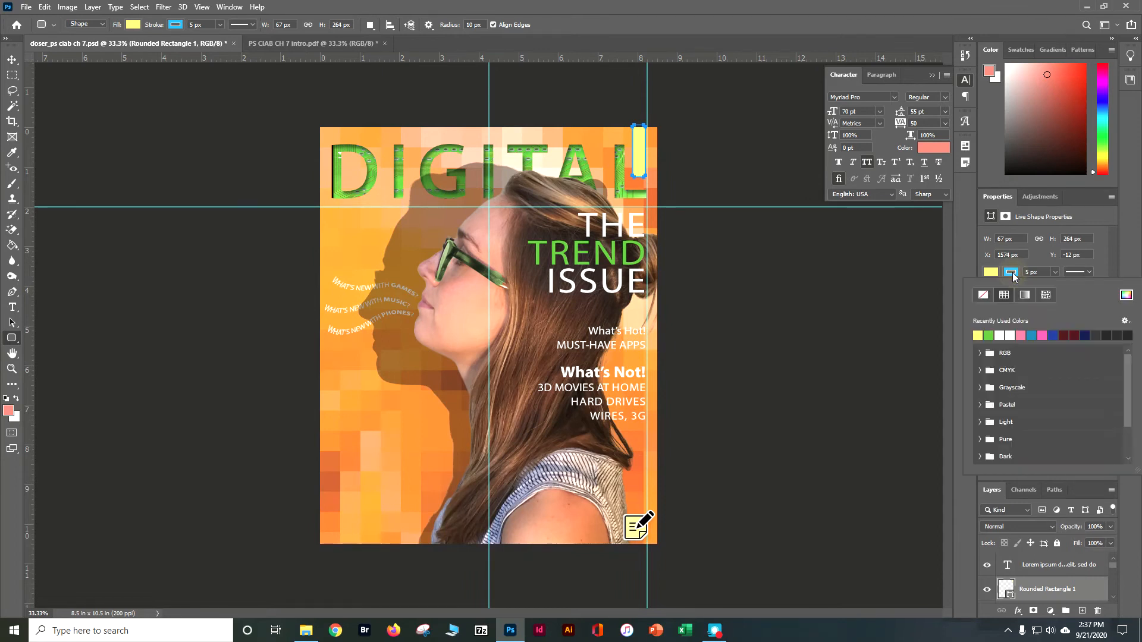
{"action": "left_click", "coordinate": [982, 296]}
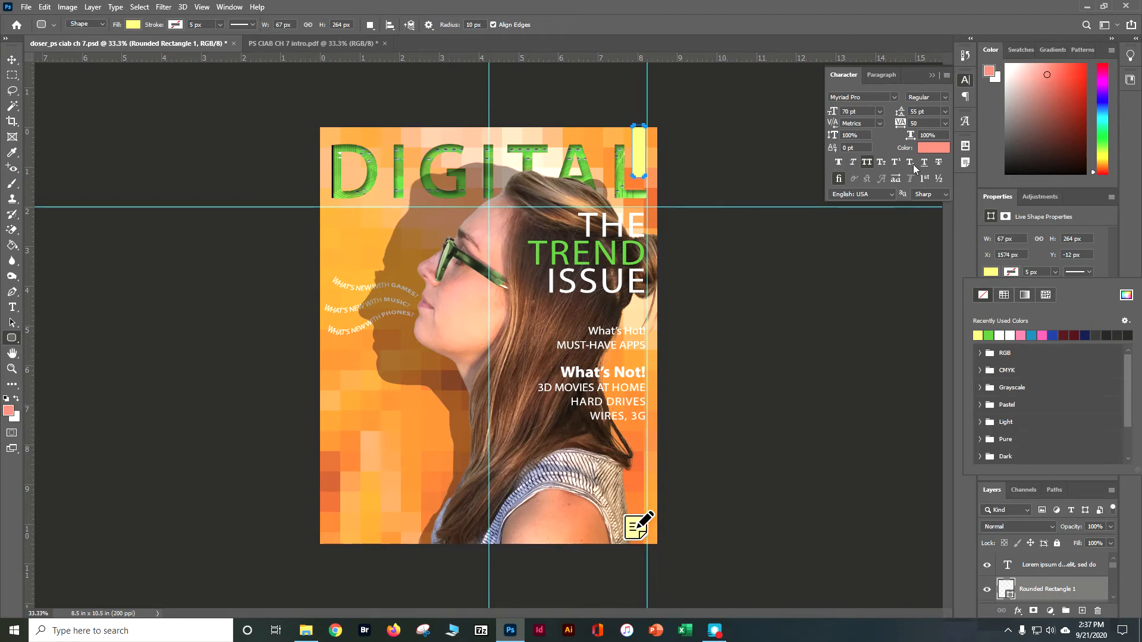
{"action": "left_click", "coordinate": [991, 200]}
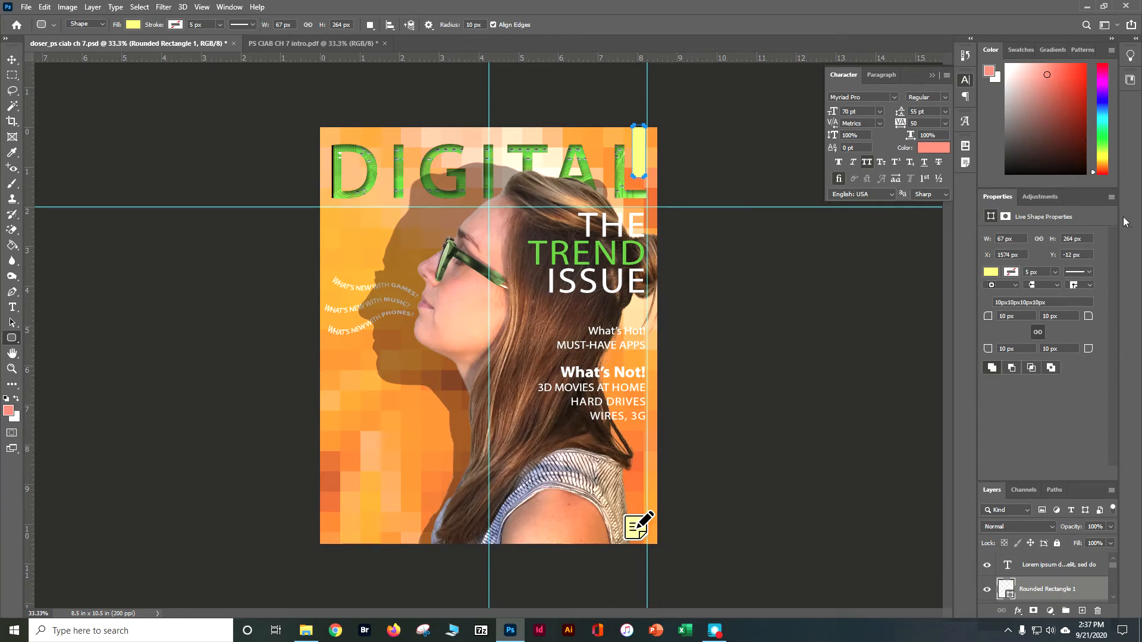
Step: Set the rectangle's corner radii to 0 px, except the lower-left corner, which gets 16 px
{"action": "left_click", "coordinate": [1019, 317]}
{"action": "type", "text": "0"}
{"action": "key", "text": "Tab"}
{"action": "left_click", "coordinate": [1010, 347]}
{"action": "type", "text": "16"}
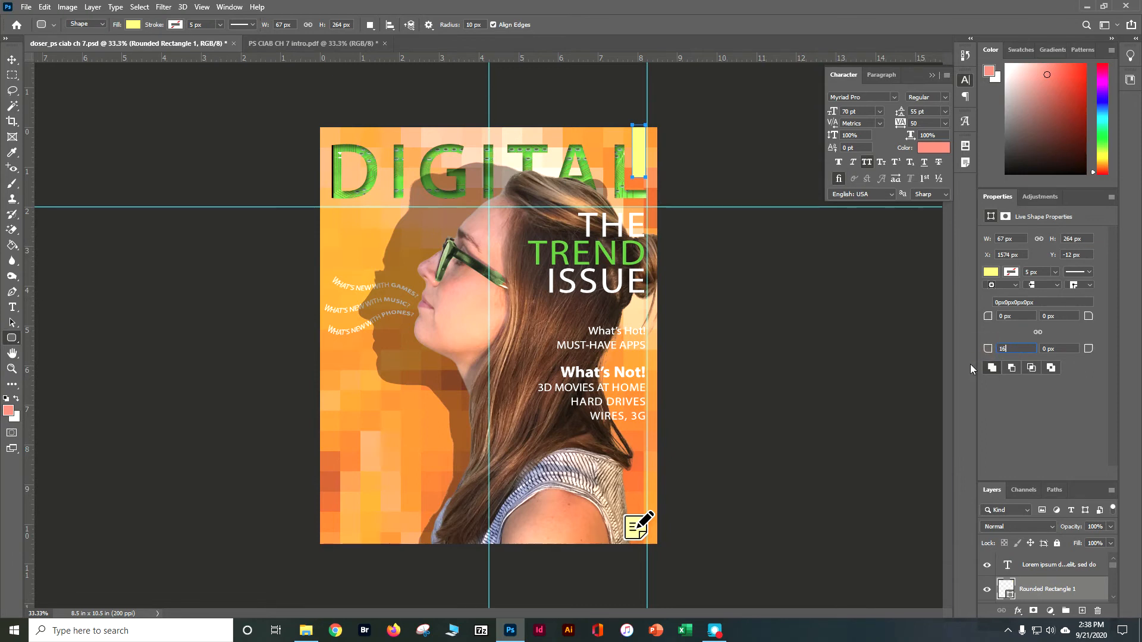
{"action": "key", "text": "Tab"}
Step: Nudge the yellow rectangle sideways until its outer edge meets the rightmost vertical guide, and deselect it
{"action": "key", "text": "ctrl+plus"}
{"action": "key", "text": "ctrl+plus"}
{"action": "key", "text": "space"}
{"action": "left_click_drag", "start_coordinate": [613, 182], "coordinate": [474, 439]}
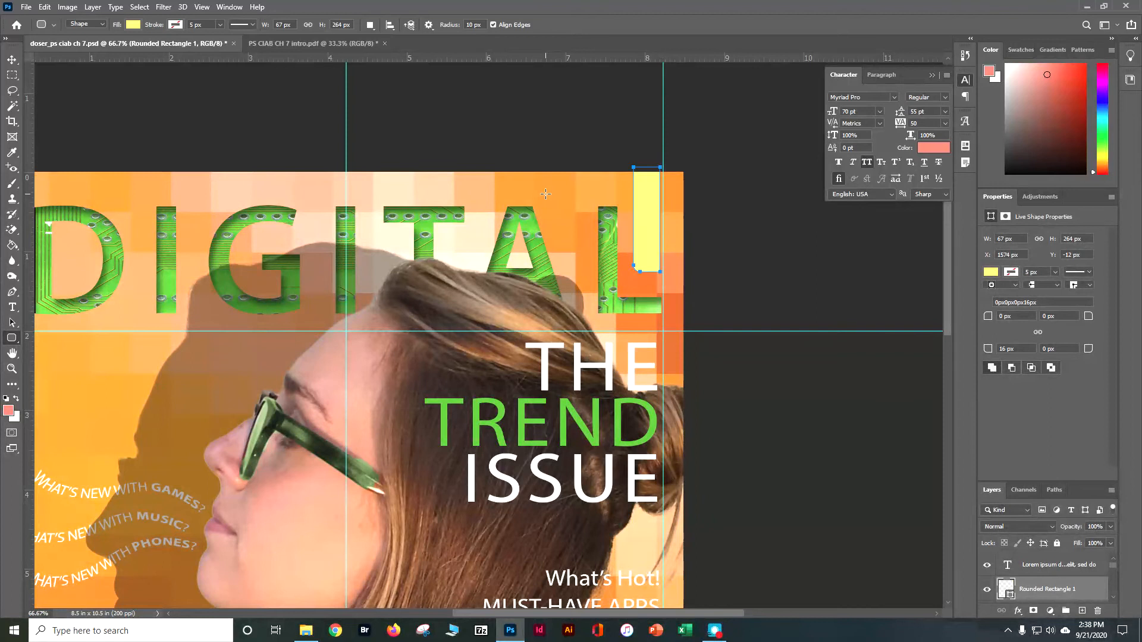
{"action": "left_click", "coordinate": [11, 61]}
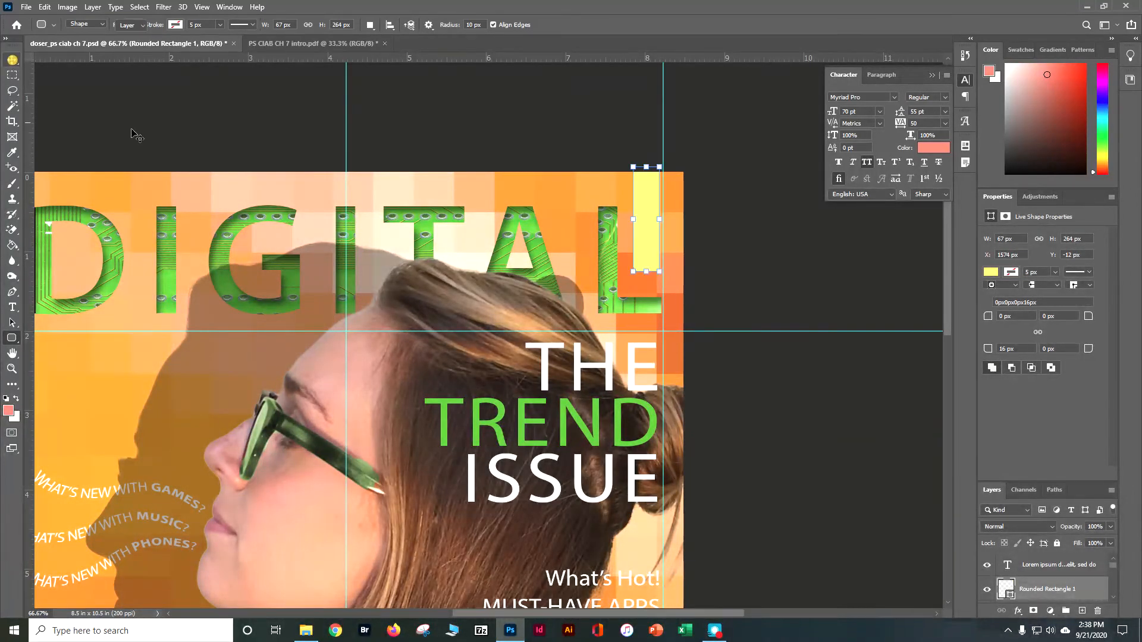
{"action": "key", "text": "Right"}
{"action": "key", "text": "Right"}
{"action": "key", "text": "Right"}
{"action": "key", "text": "Right"}
{"action": "key", "text": "Right"}
{"action": "key", "text": "Right"}
{"action": "key", "text": "Right"}
{"action": "key", "text": "Left"}
{"action": "key", "text": "Left"}
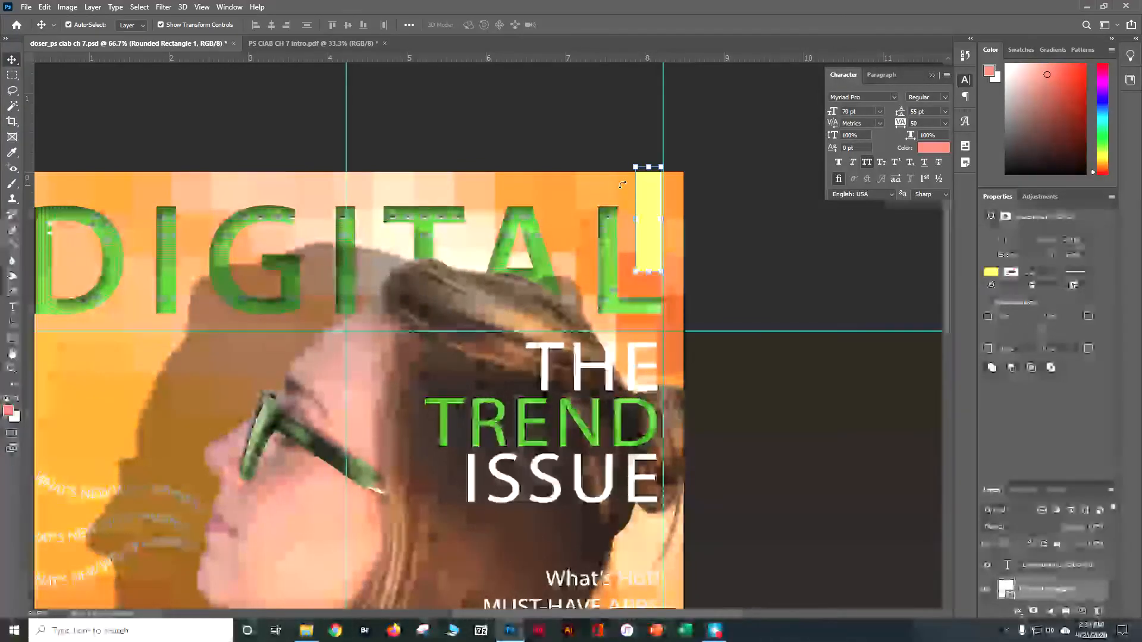
{"action": "left_click", "coordinate": [711, 218]}
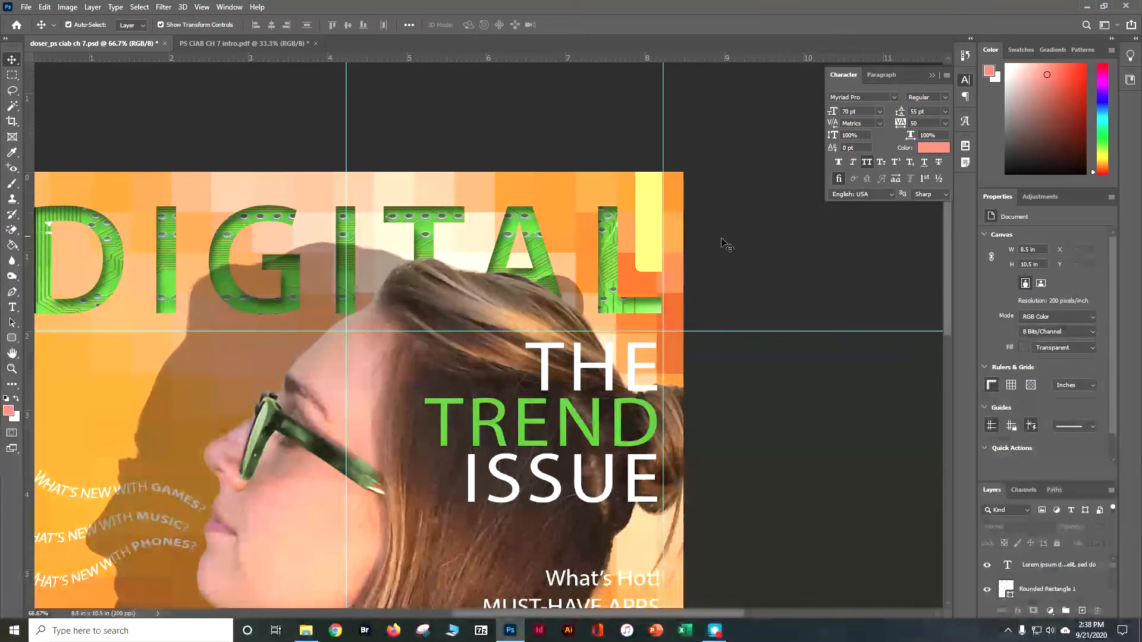
{"action": "left_click", "coordinate": [780, 256]}
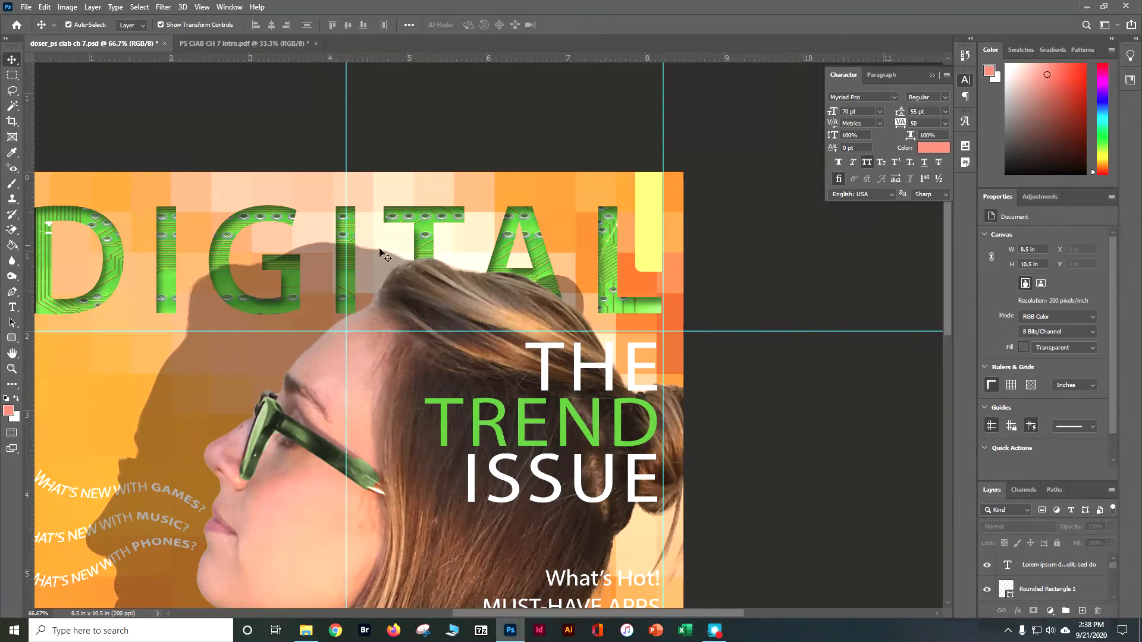
Step: Add vertical type reading "vol9" over the yellow rectangle with the Vertical Type tool
{"action": "left_click_drag", "start_coordinate": [11, 311], "coordinate": [42, 319]}
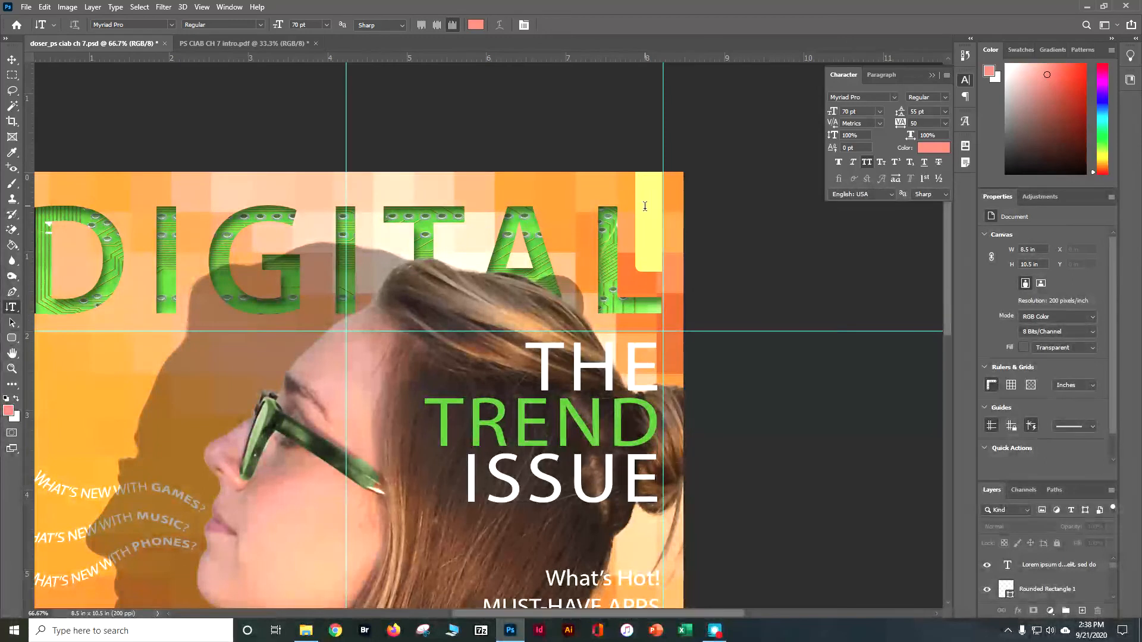
{"action": "left_click", "coordinate": [643, 263]}
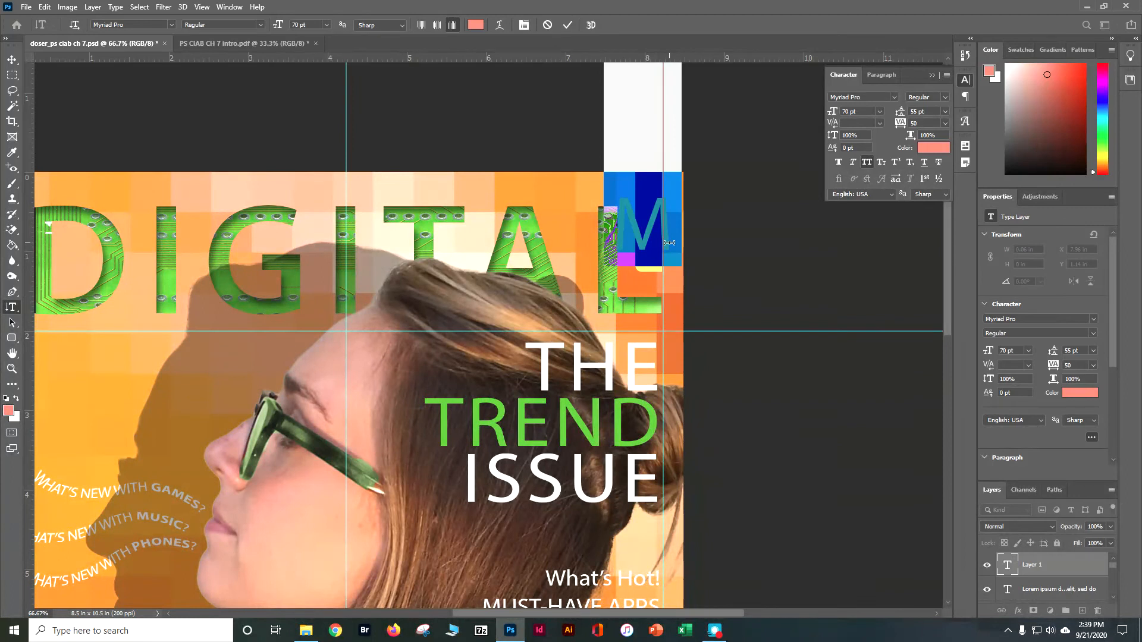
{"action": "key", "text": "BackSpace"}
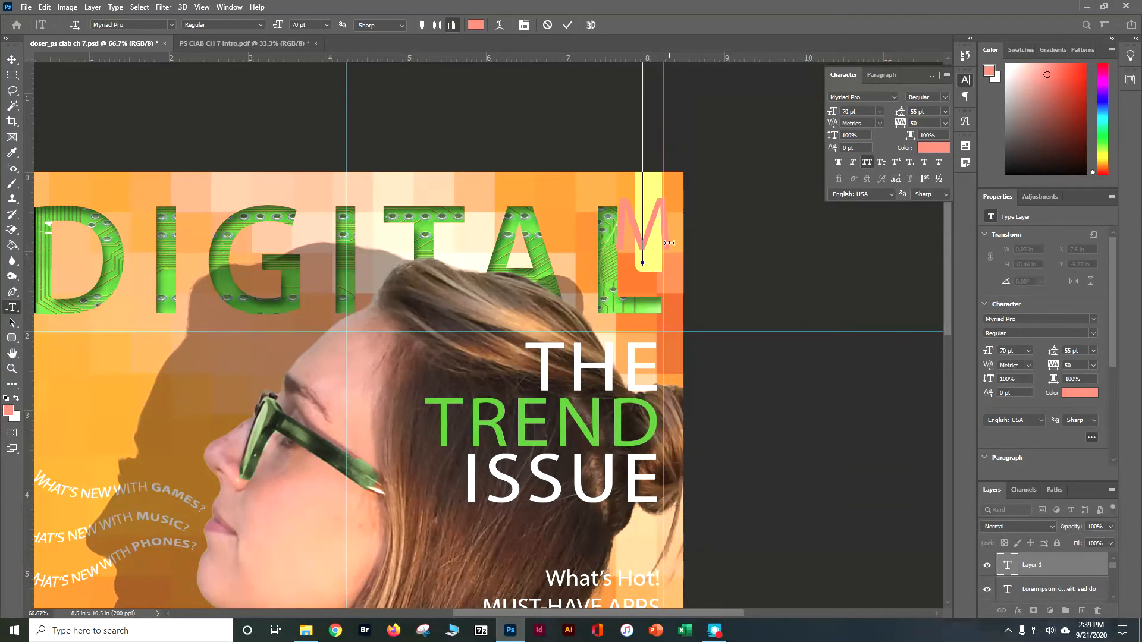
{"action": "type", "text": "L"}
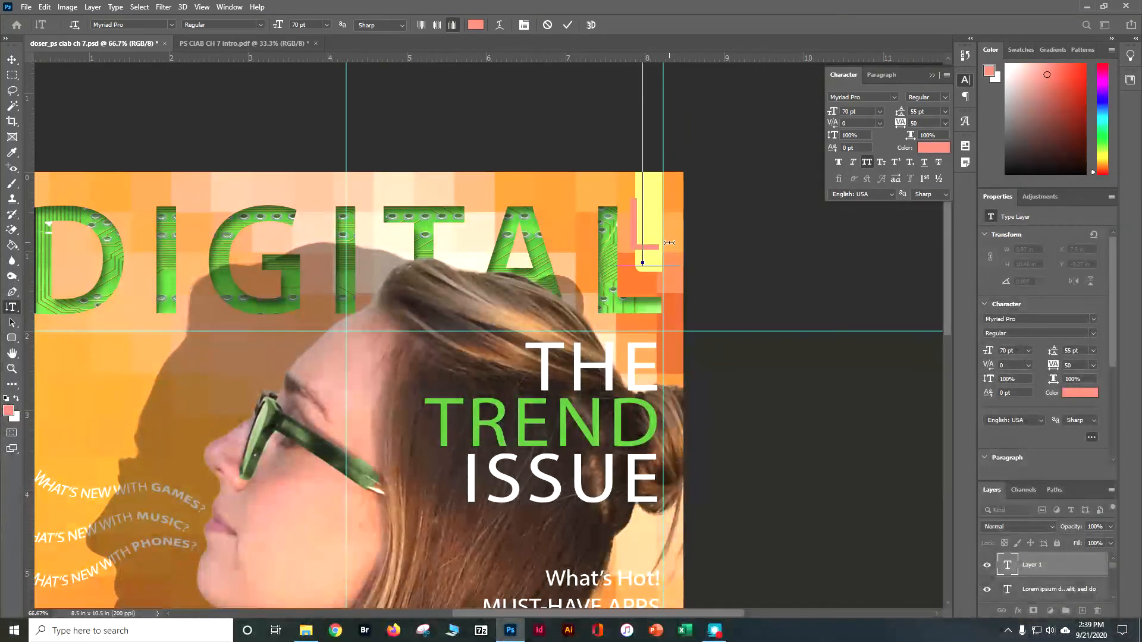
{"action": "key", "text": "BackSpace"}
{"action": "type", "text": "9"}
Step: Format the vertical VOL9 text as Myriad Pro Condensed at 15 pt with 10 pt leading
{"action": "double_click", "coordinate": [654, 240]}
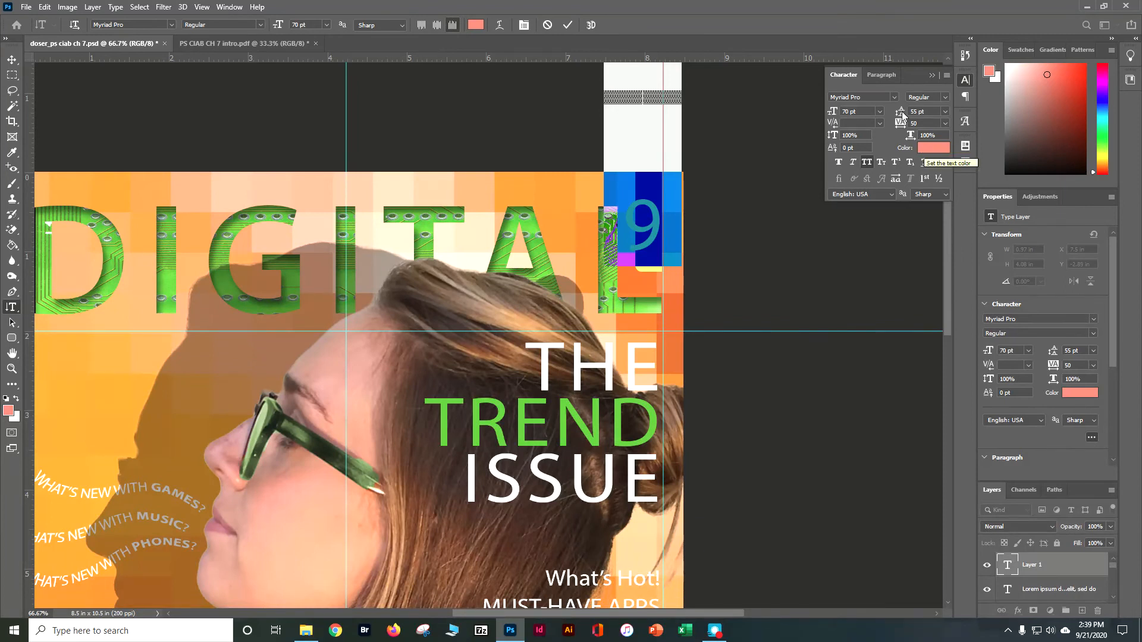
{"action": "left_click", "coordinate": [925, 97]}
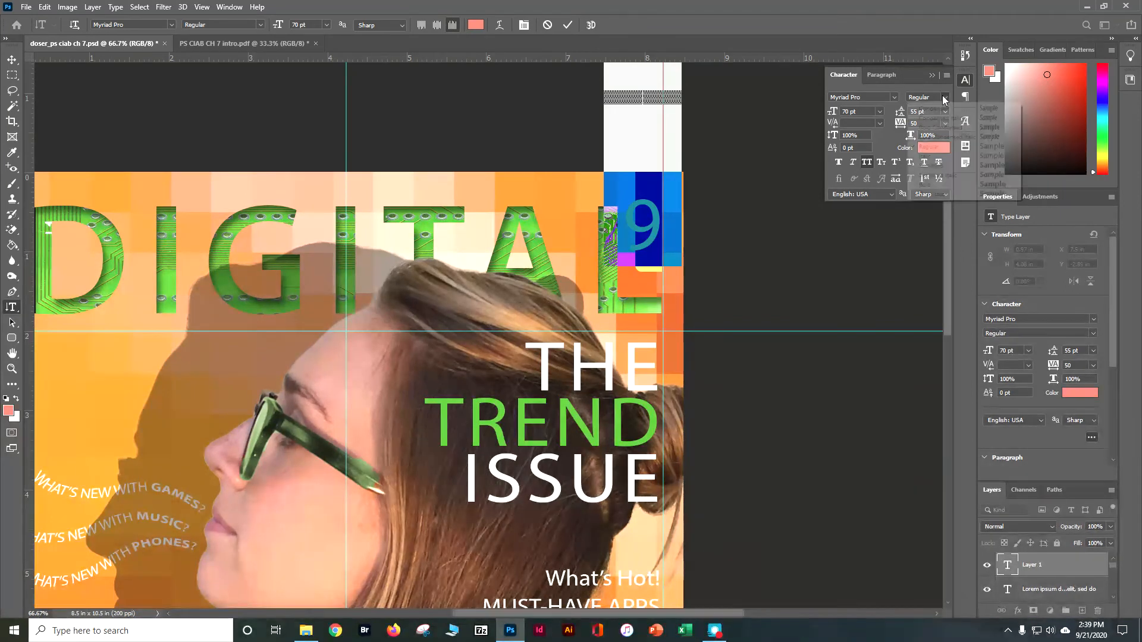
{"action": "left_click", "coordinate": [935, 110]}
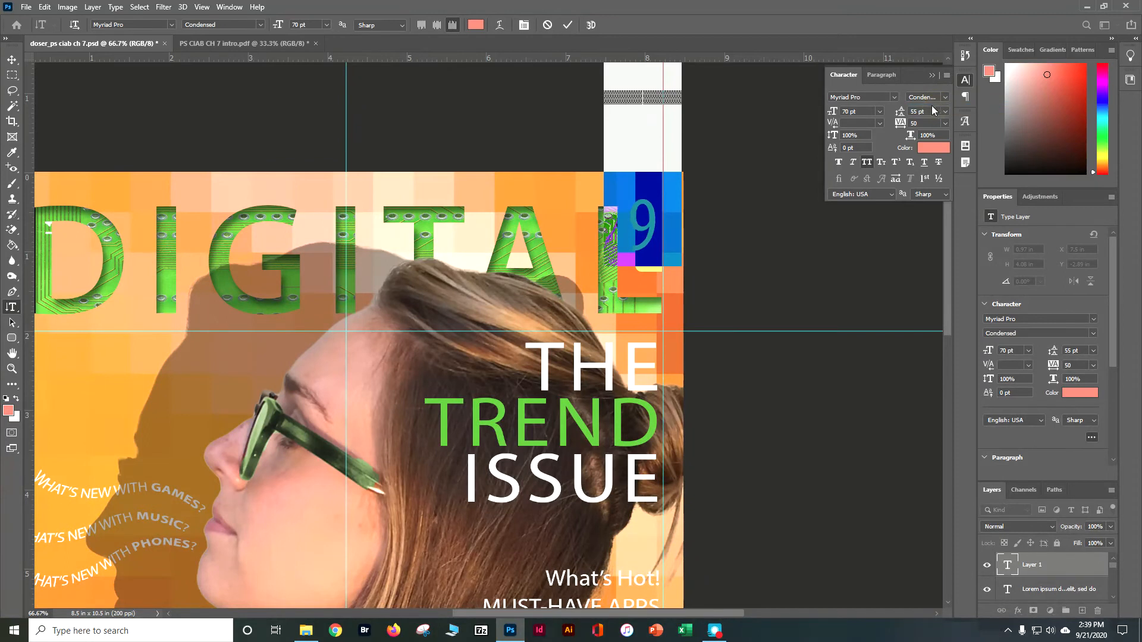
{"action": "left_click", "coordinate": [879, 112]}
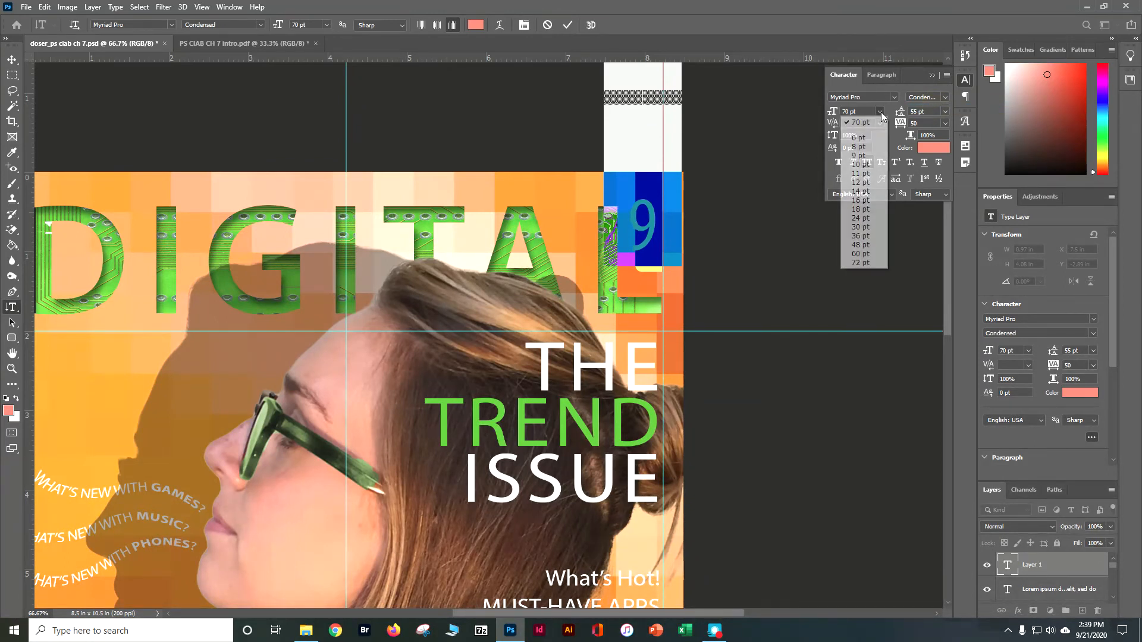
{"action": "left_click", "coordinate": [851, 122]}
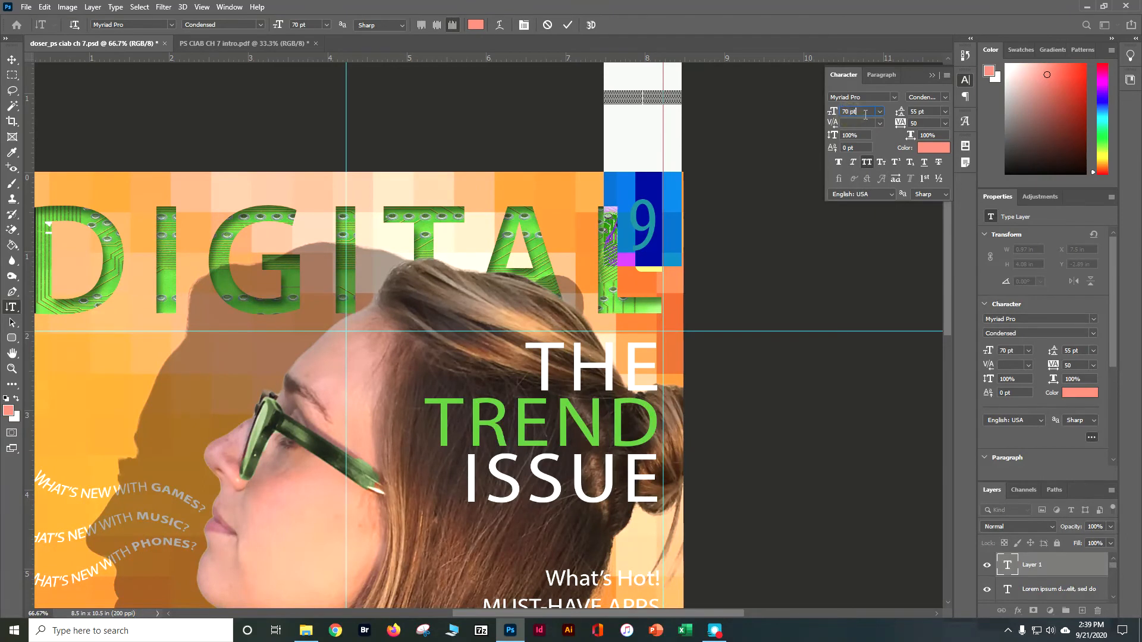
{"action": "type", "text": "15"}
{"action": "key", "text": "Tab"}
{"action": "type", "text": "10"}
{"action": "key", "text": "Return"}
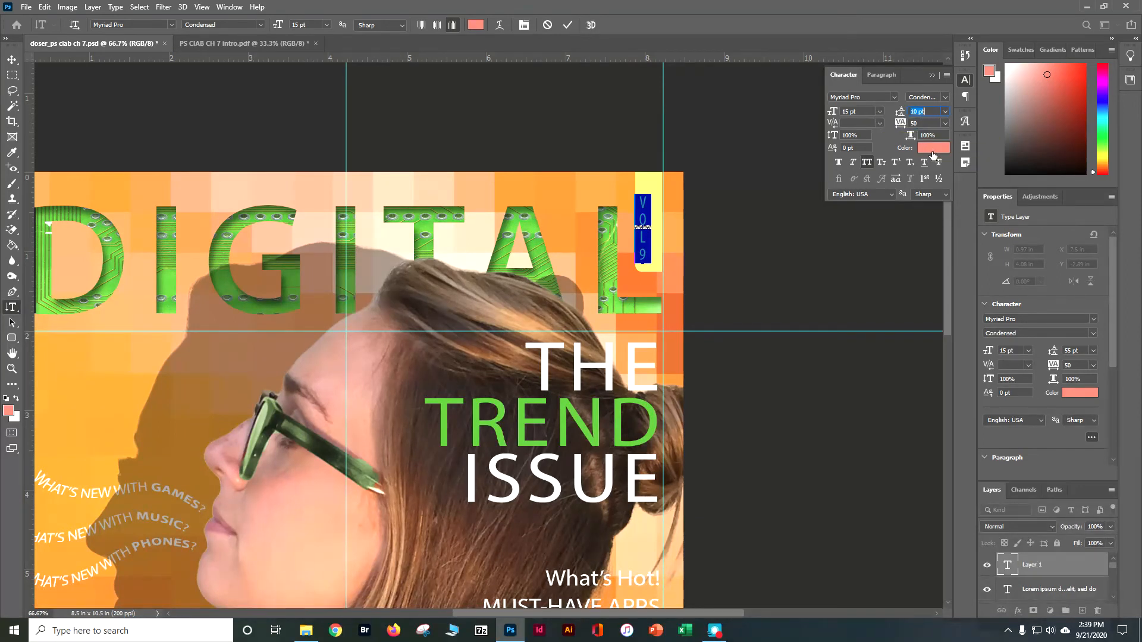
Step: Change the VOL9 text colour to pure black (000000)
{"action": "left_click", "coordinate": [932, 149]}
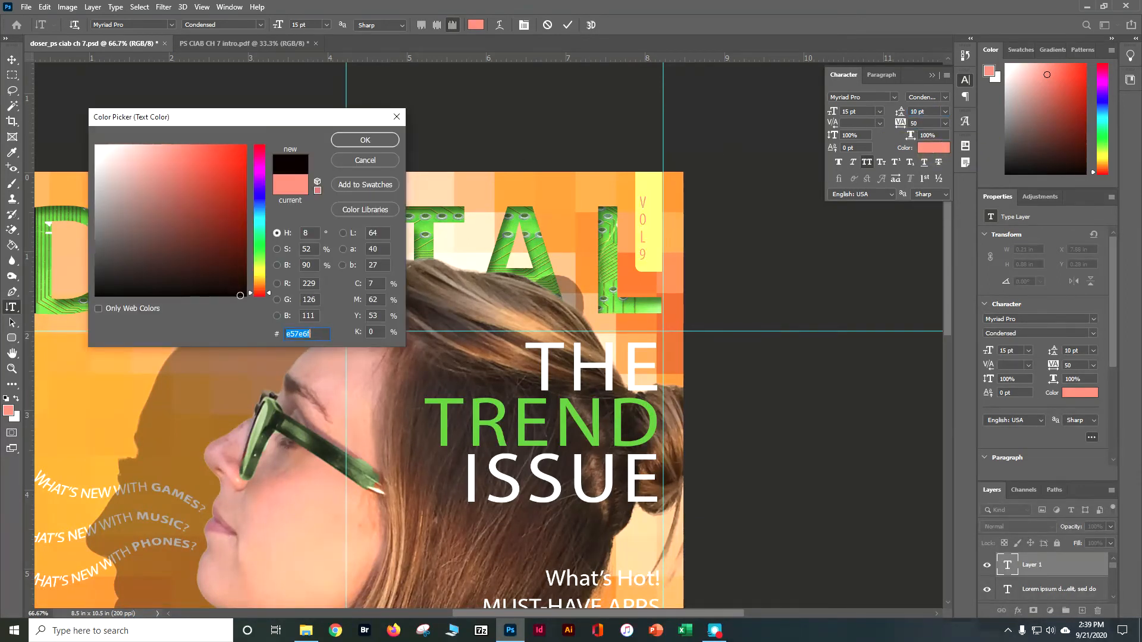
{"action": "left_click", "coordinate": [241, 296]}
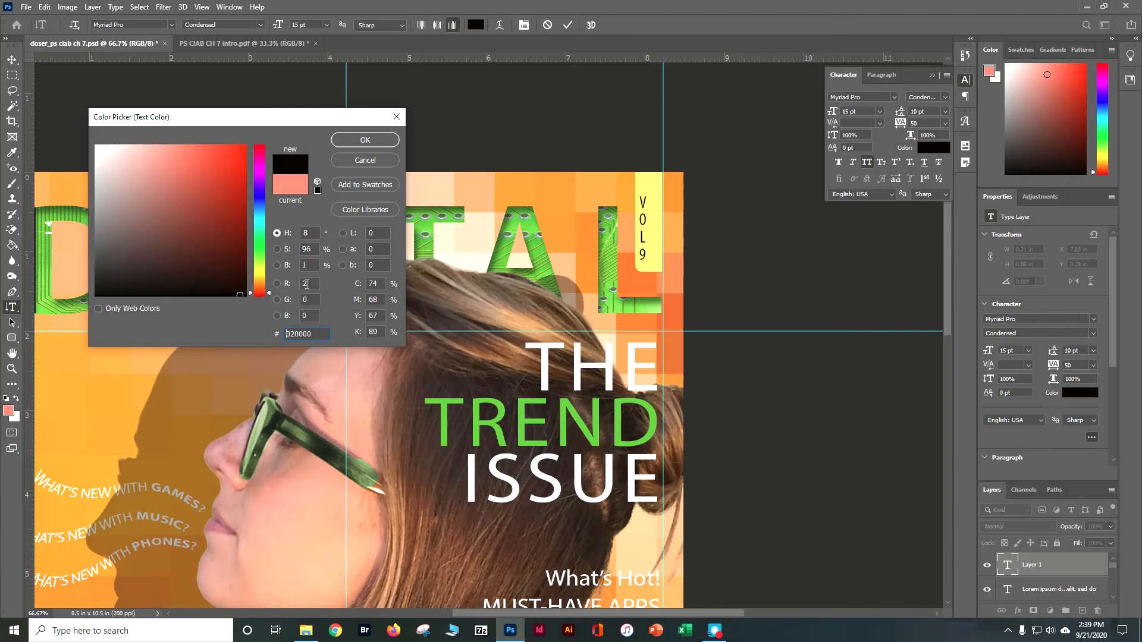
{"action": "type", "text": "00"}
{"action": "key", "text": "Delete"}
{"action": "key", "text": "Delete"}
{"action": "key", "text": "Delete"}
{"action": "key", "text": "Delete"}
{"action": "key", "text": "Delete"}
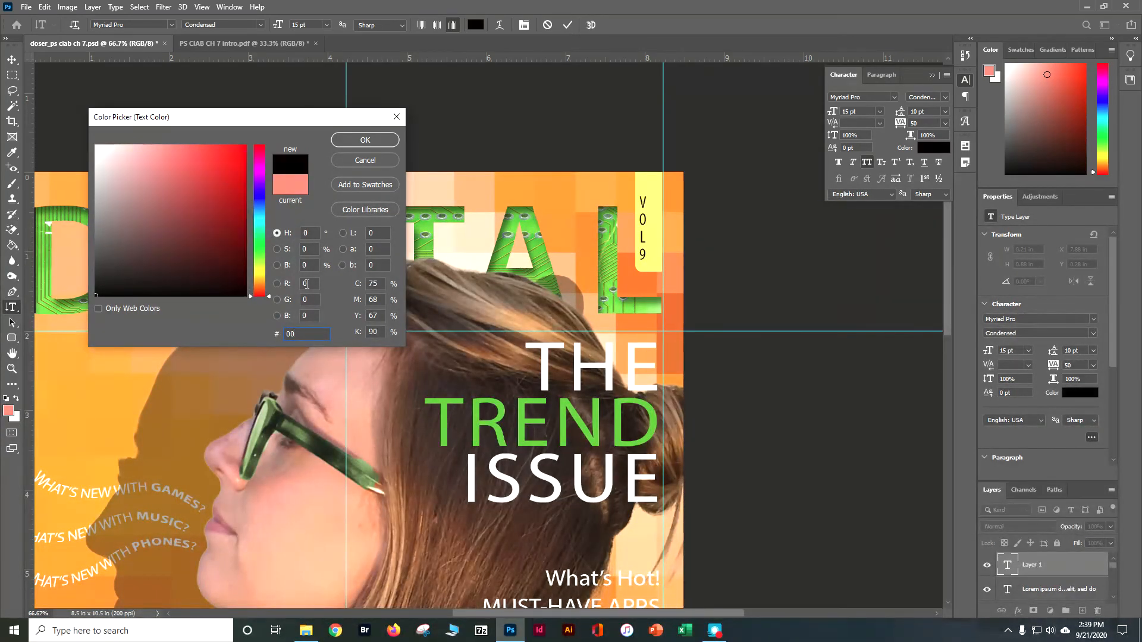
{"action": "type", "text": "0"}
{"action": "left_click", "coordinate": [346, 146]}
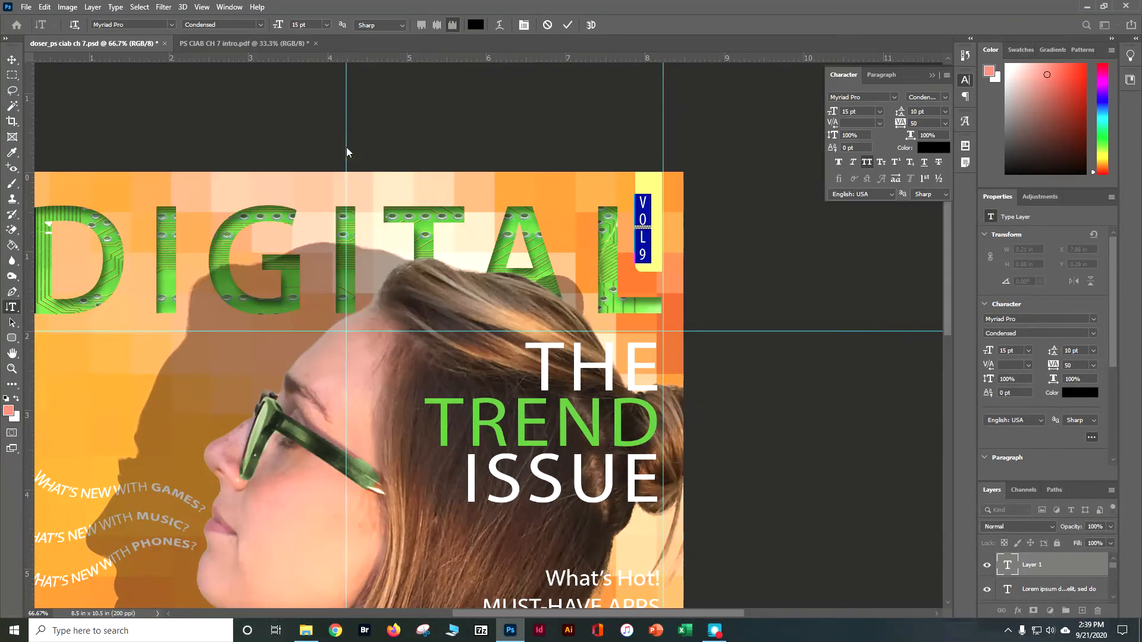
Step: Commit the VOL9 text and nudge it to the right to centre it across the yellow rectangle
{"action": "left_click", "coordinate": [567, 25]}
{"action": "key", "text": "v"}
{"action": "key", "text": "Right"}
{"action": "key", "text": "Right"}
{"action": "key", "text": "Right"}
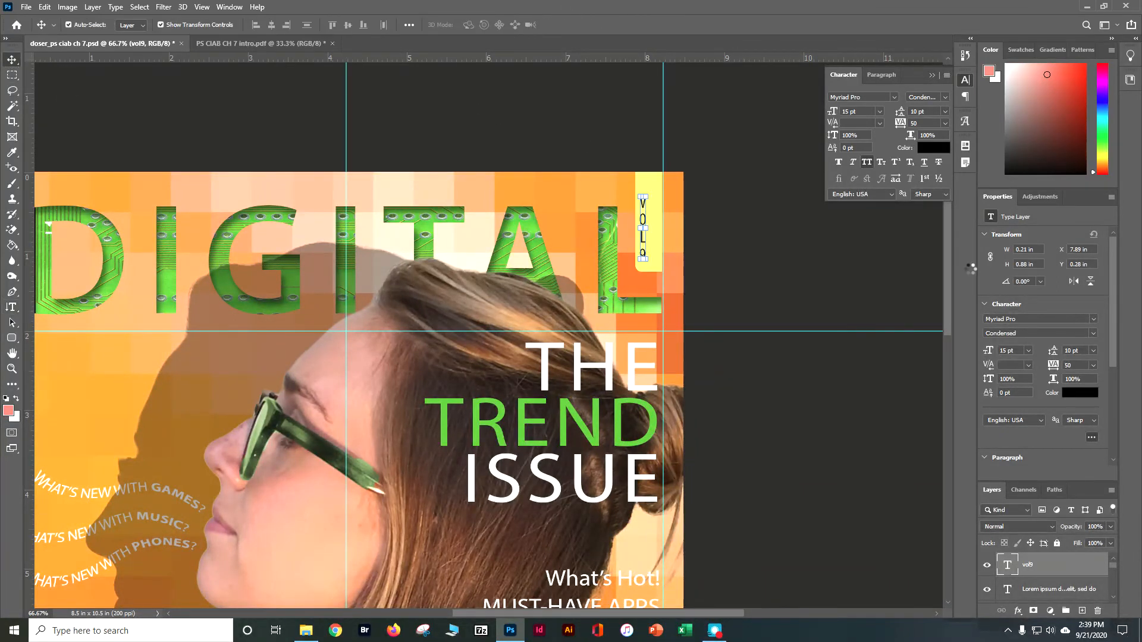
{"action": "key", "text": "Right"}
{"action": "key", "text": "Right"}
{"action": "key", "text": "Right"}
{"action": "key", "text": "Right"}
Step: Insert a space between VOL and 9 in the vertical text, and save the document
{"action": "left_click", "coordinate": [12, 307]}
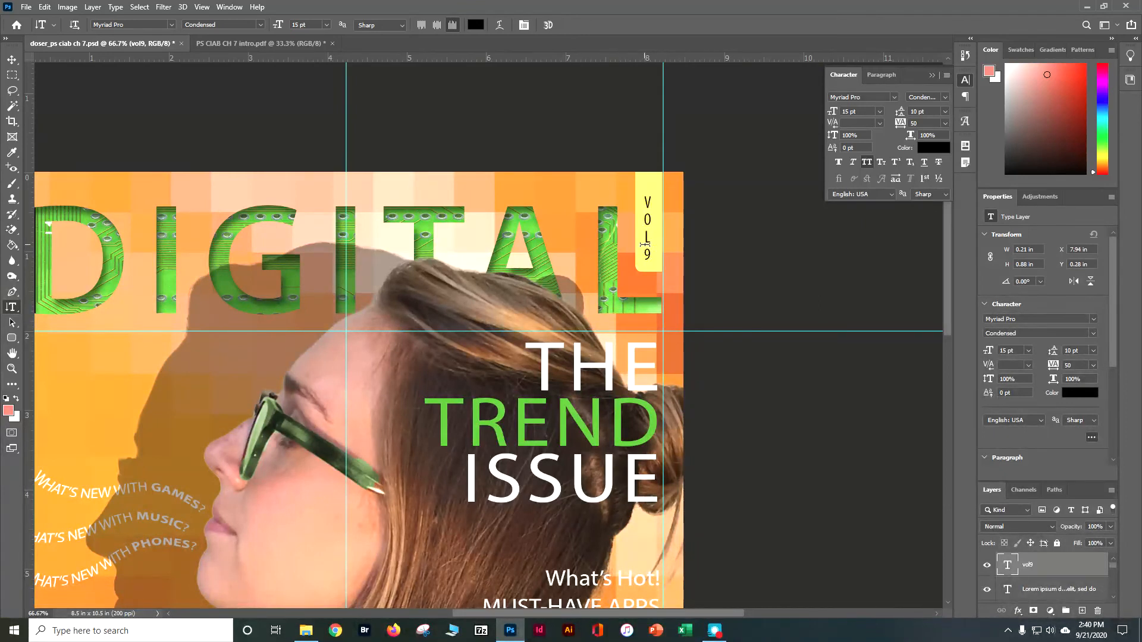
{"action": "left_click", "coordinate": [647, 243]}
{"action": "key", "text": "Escape"}
{"action": "double_click", "coordinate": [647, 243]}
{"action": "left_click", "coordinate": [657, 248]}
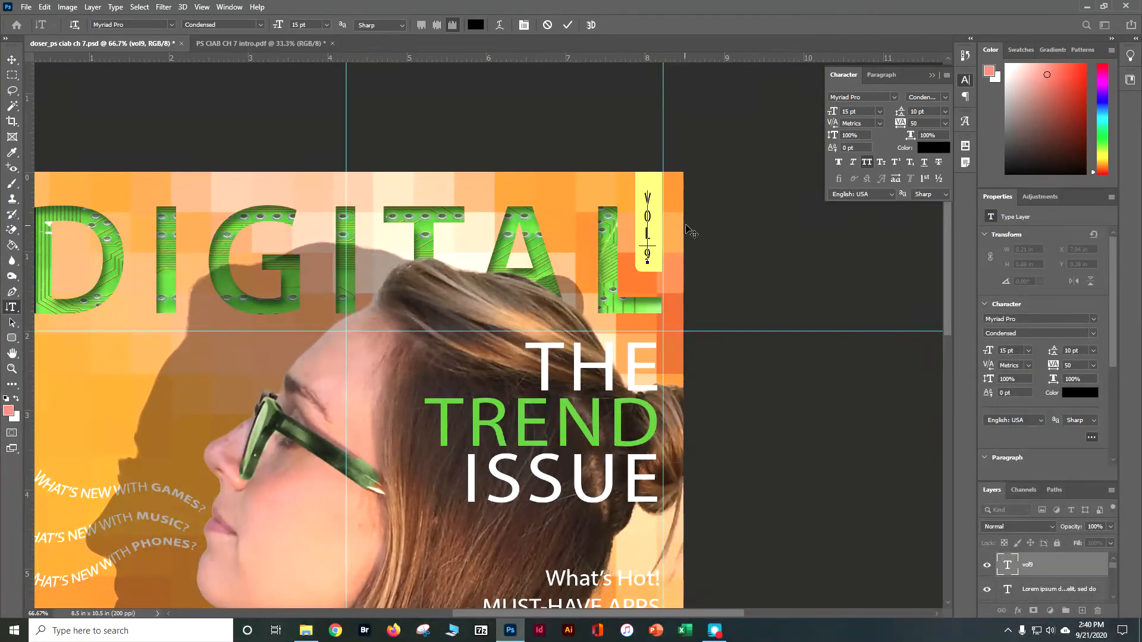
{"action": "left_click", "coordinate": [703, 225]}
{"action": "key", "text": "ctrl+Return"}
{"action": "key", "text": "ctrl+s"}
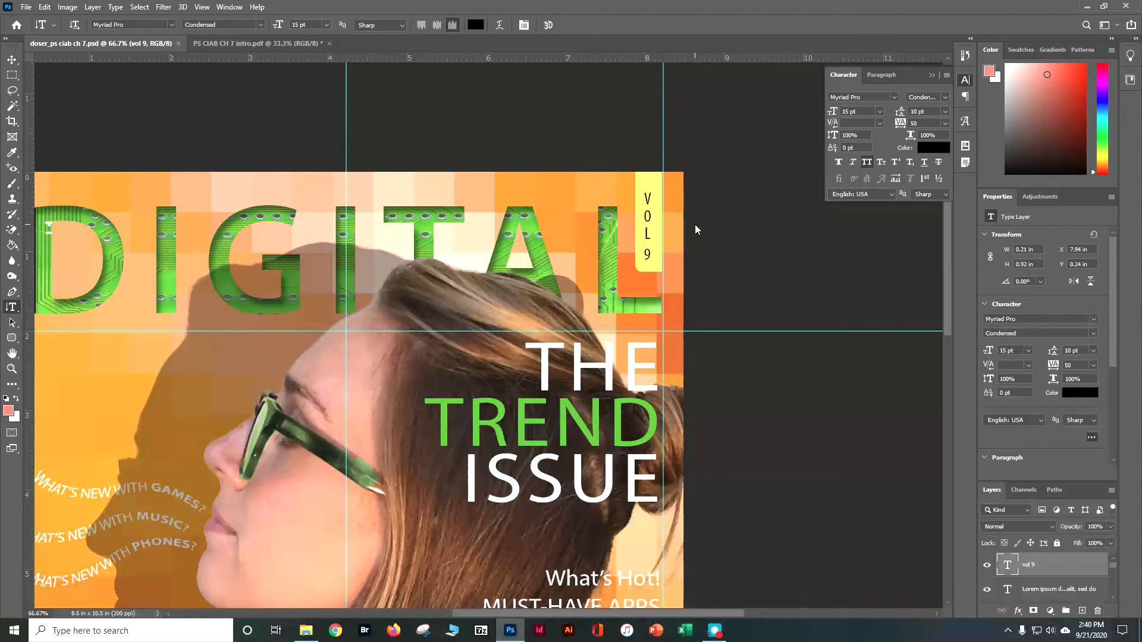
Step: Delete the note that holds the cover copy (THE TREND ISSUE, What's Hot!, What's Not!) from the document
{"action": "left_click", "coordinate": [965, 146]}
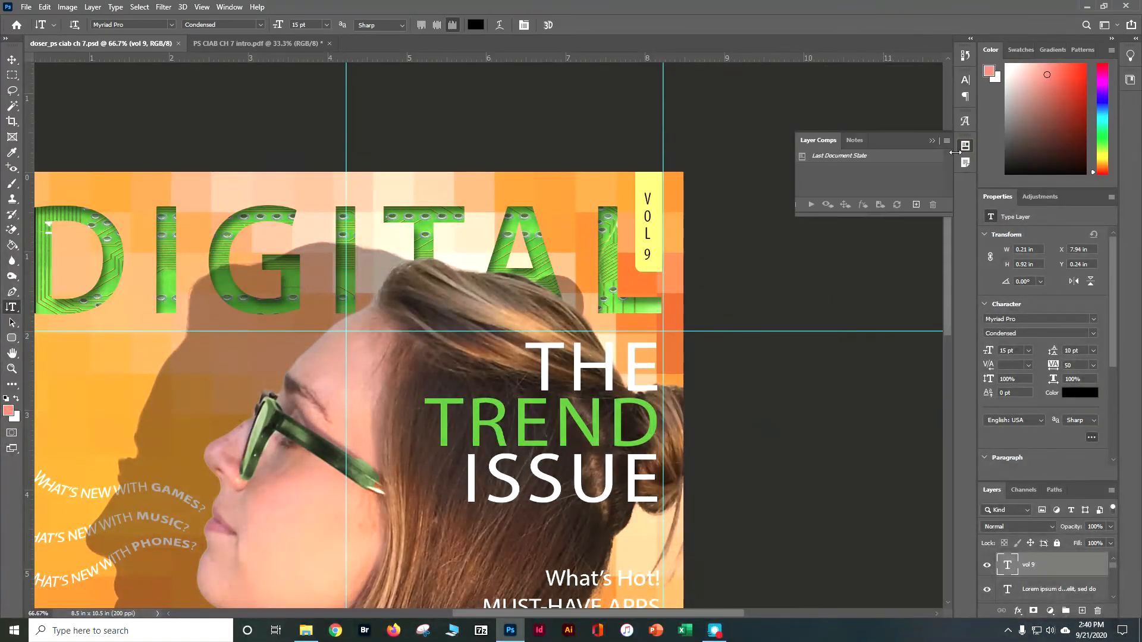
{"action": "left_click", "coordinate": [859, 141]}
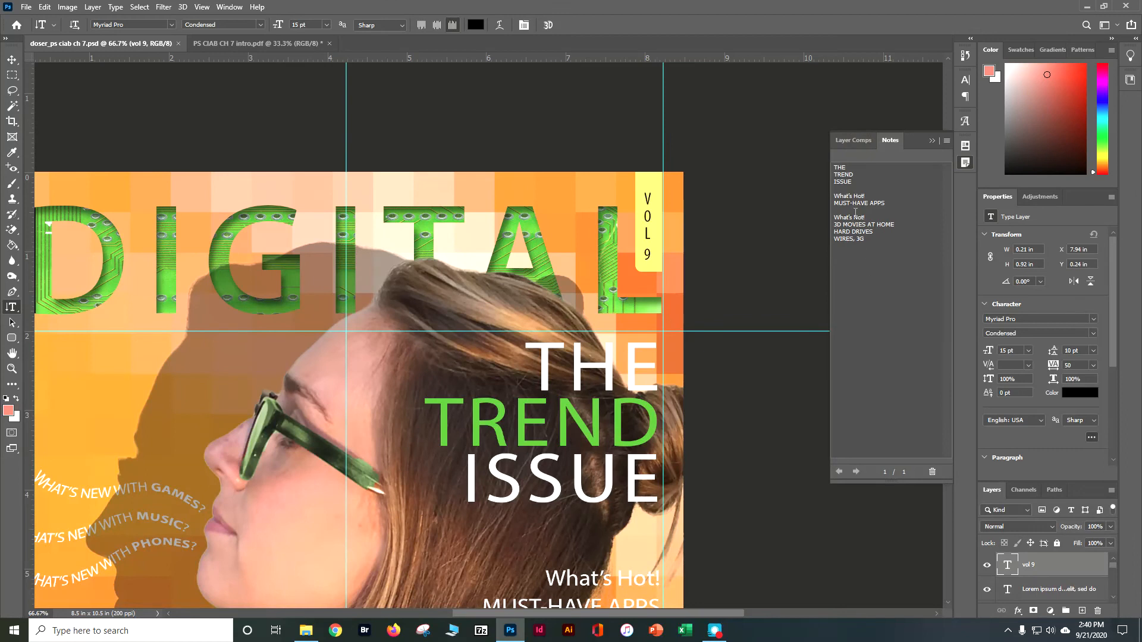
{"action": "left_click", "coordinate": [932, 472]}
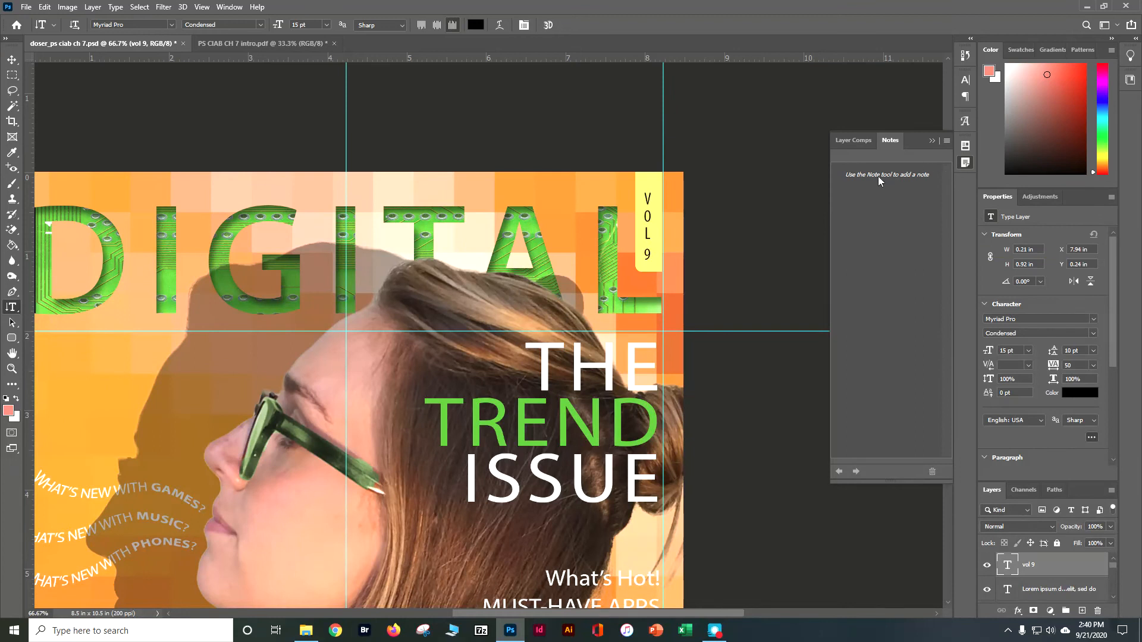
Step: Clear all guides from the cover and save the document
{"action": "left_click", "coordinate": [202, 8]}
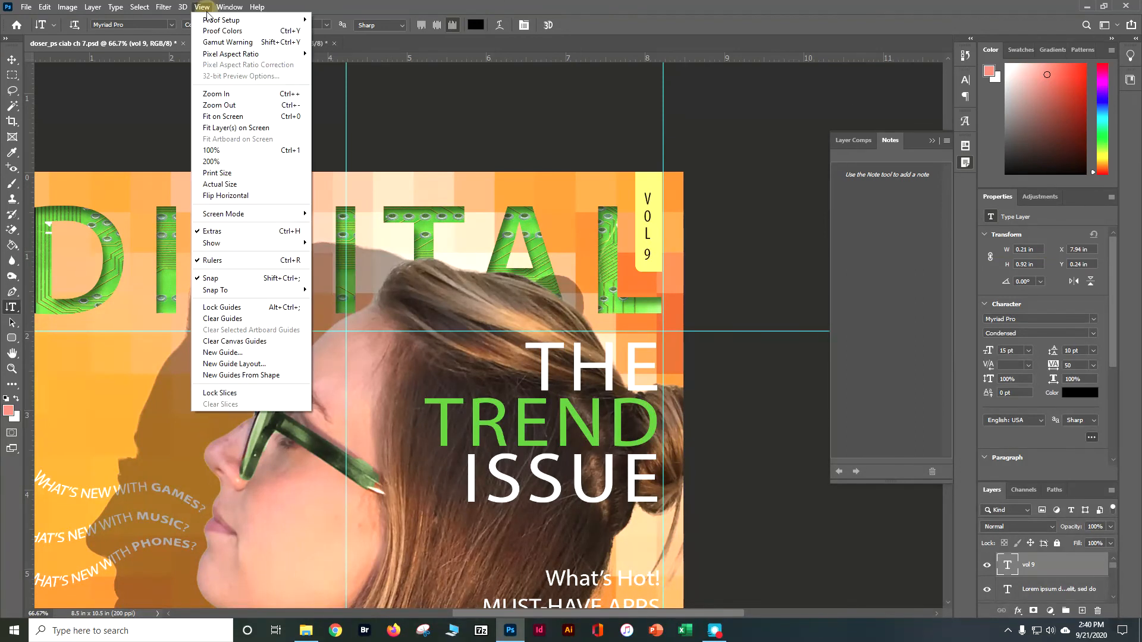
{"action": "left_click", "coordinate": [204, 320]}
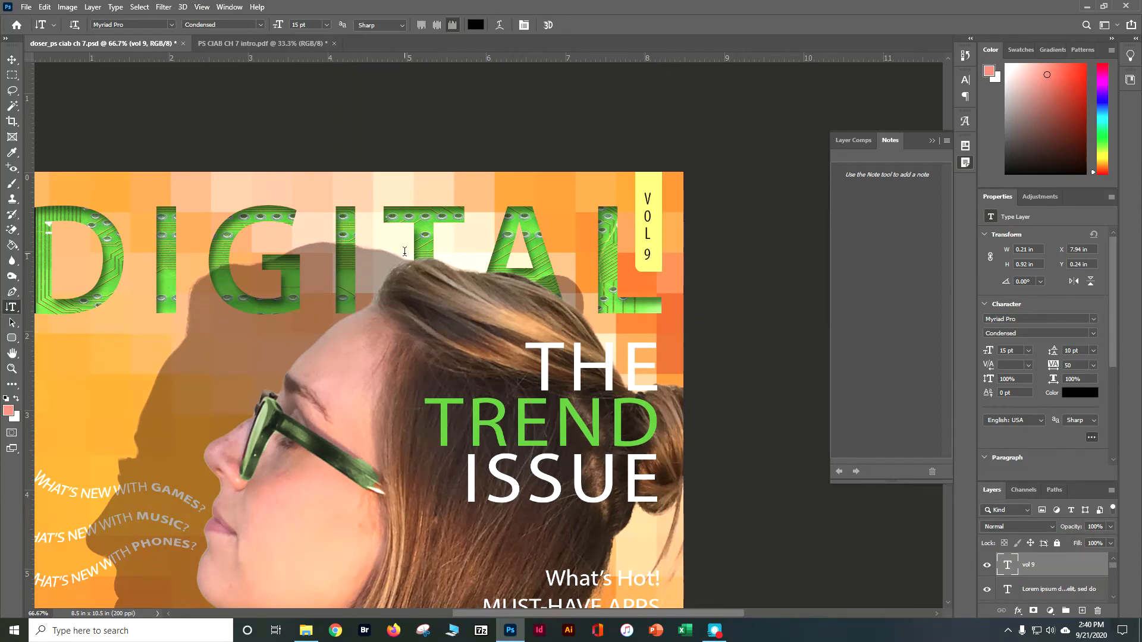
{"action": "left_click", "coordinate": [203, 8]}
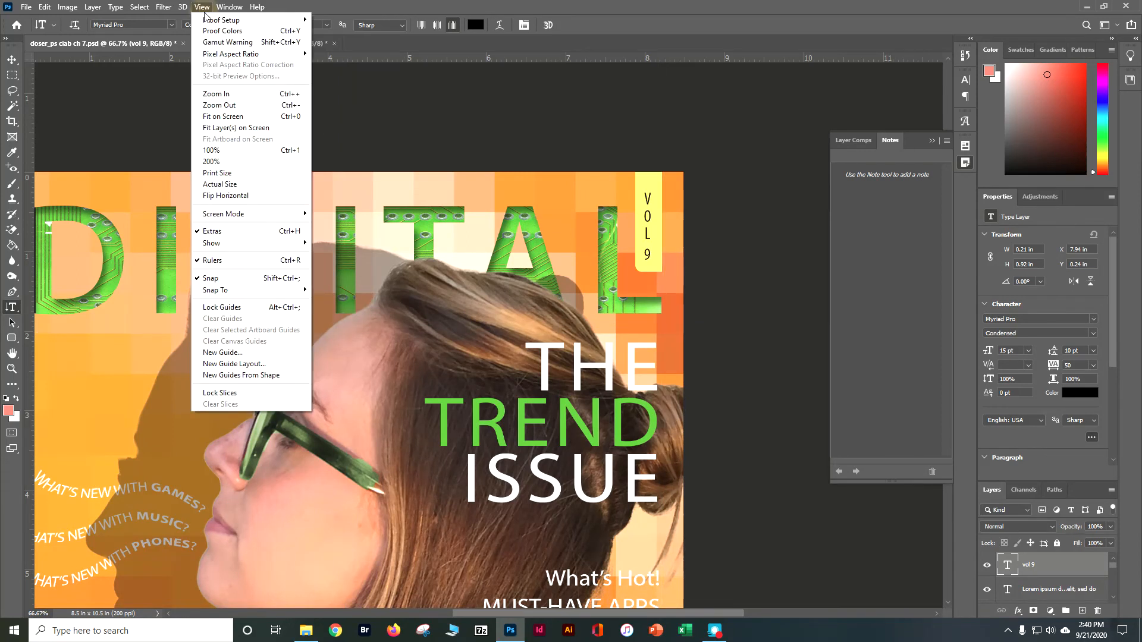
{"action": "left_click", "coordinate": [223, 117]}
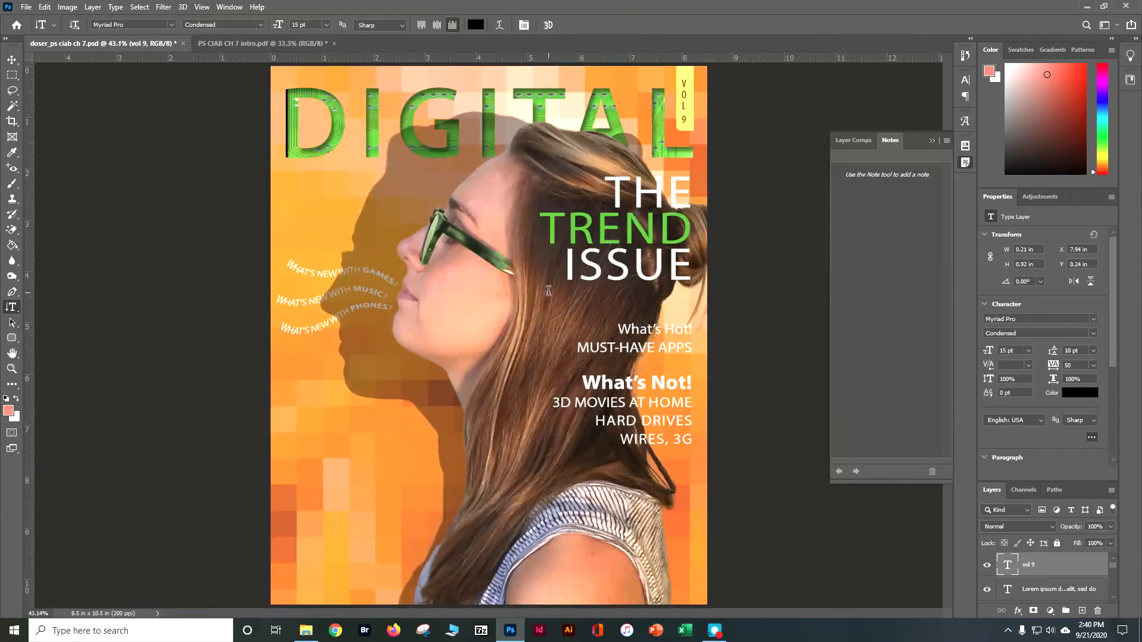
{"action": "key", "text": "ctrl+s"}
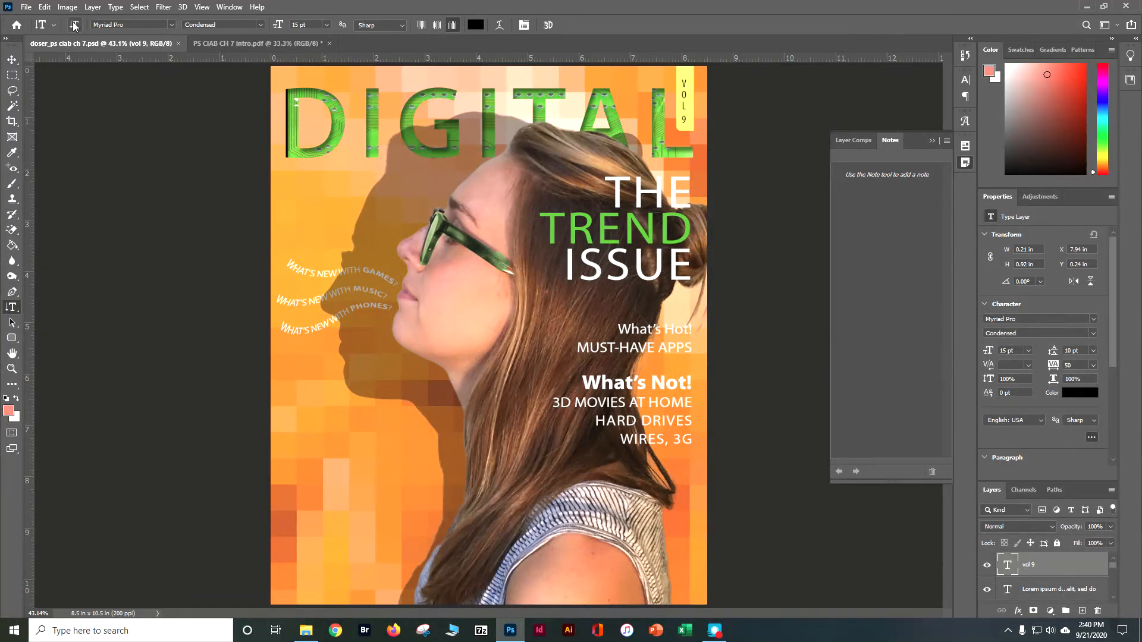
Step: Save the cover as a separate Photoshop file in the Lesson07 folder, adding "flat" to the file name, with the default format options
{"action": "left_click", "coordinate": [26, 6]}
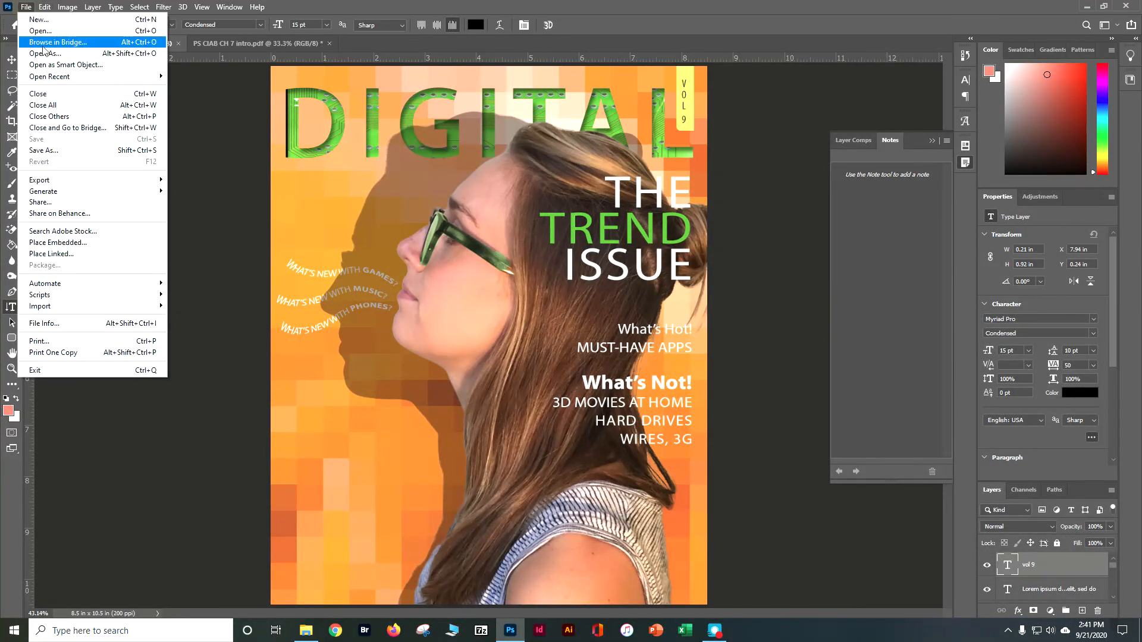
{"action": "left_click", "coordinate": [69, 152]}
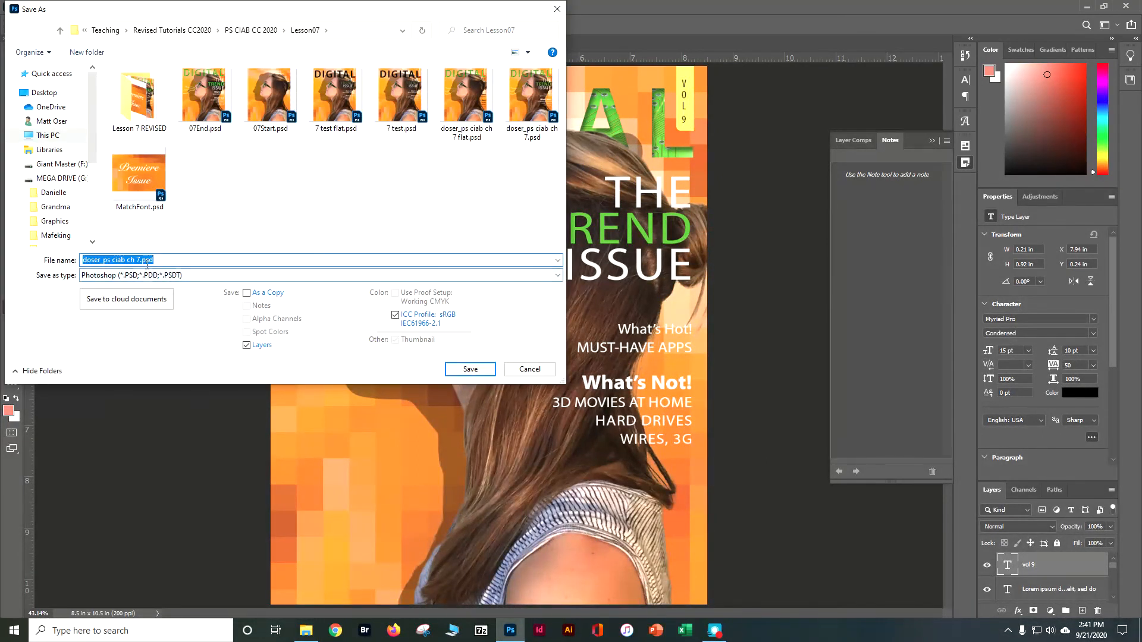
{"action": "left_click", "coordinate": [141, 262]}
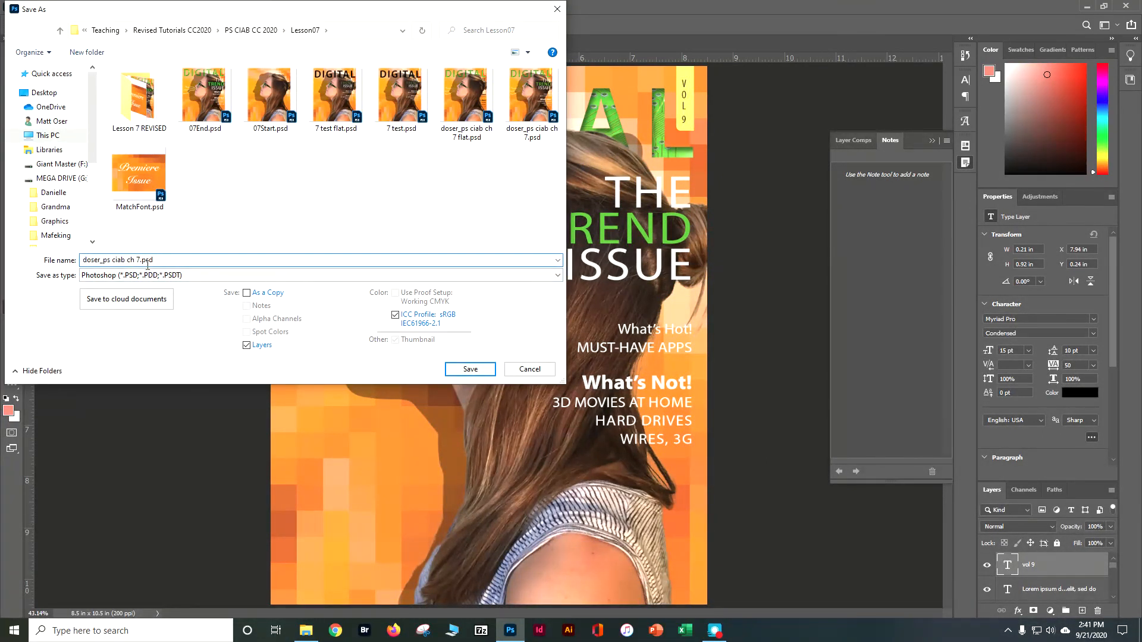
{"action": "type", "text": "flat"}
{"action": "left_click", "coordinate": [462, 370]}
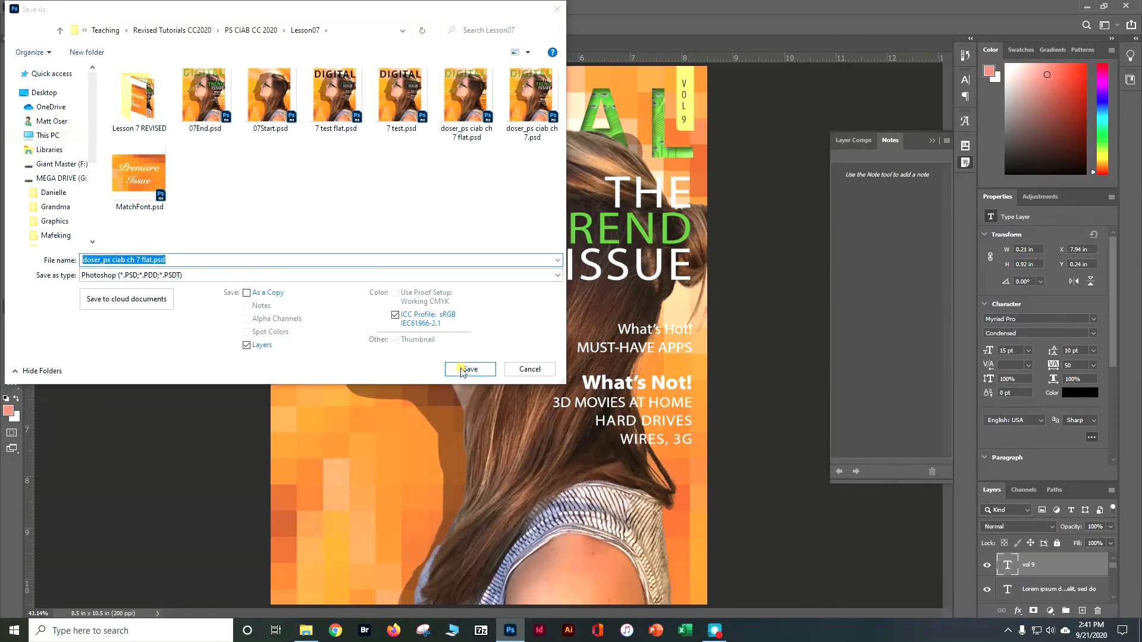
{"action": "left_click", "coordinate": [599, 315]}
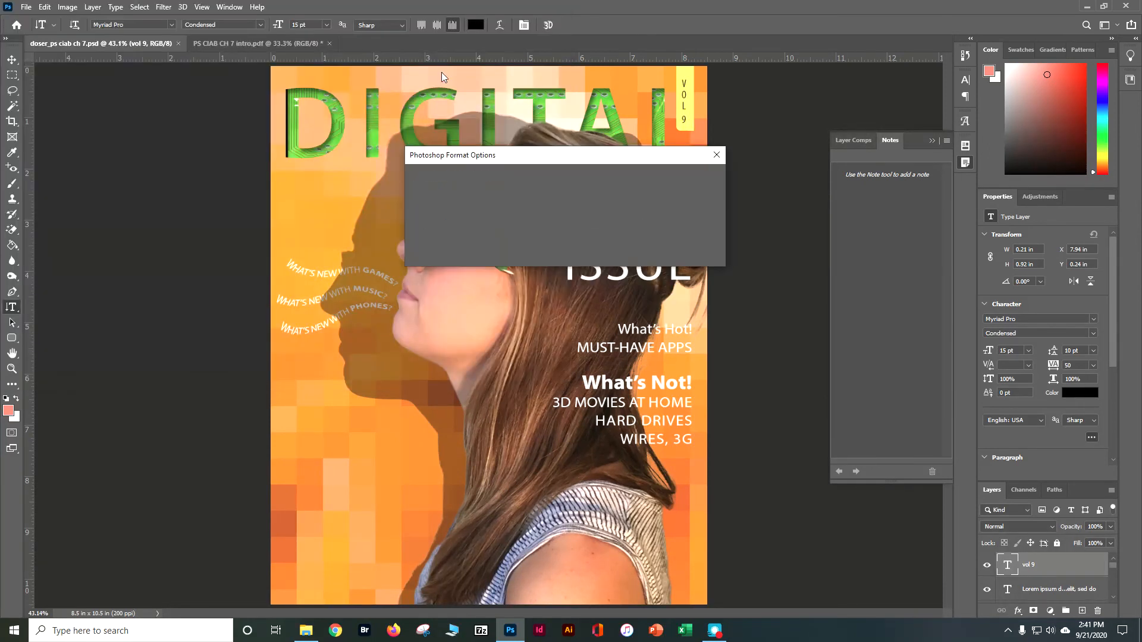
{"action": "left_click", "coordinate": [699, 177]}
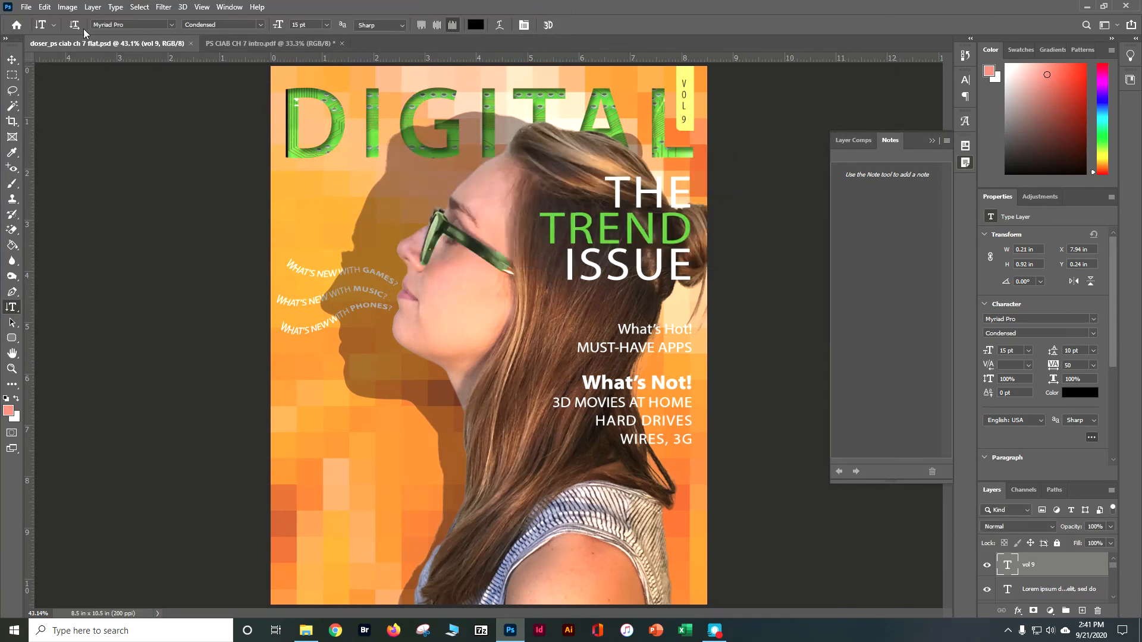
Step: Flatten the image into a single background layer and save the flat copy
{"action": "left_click", "coordinate": [92, 7]}
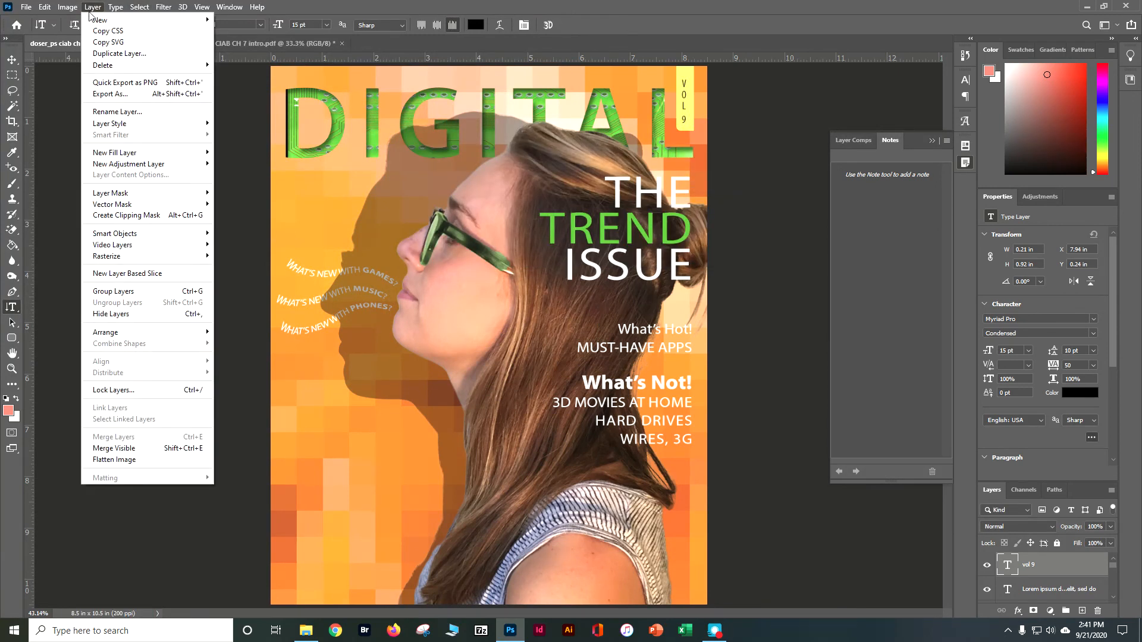
{"action": "left_click", "coordinate": [130, 464]}
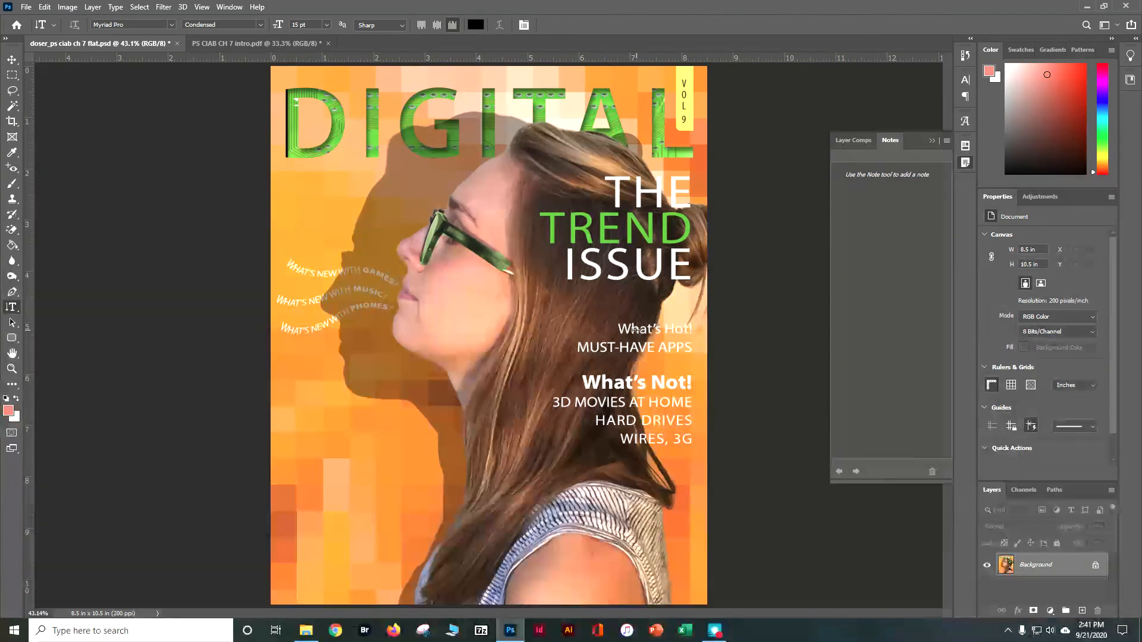
{"action": "key", "text": "ctrl+s"}
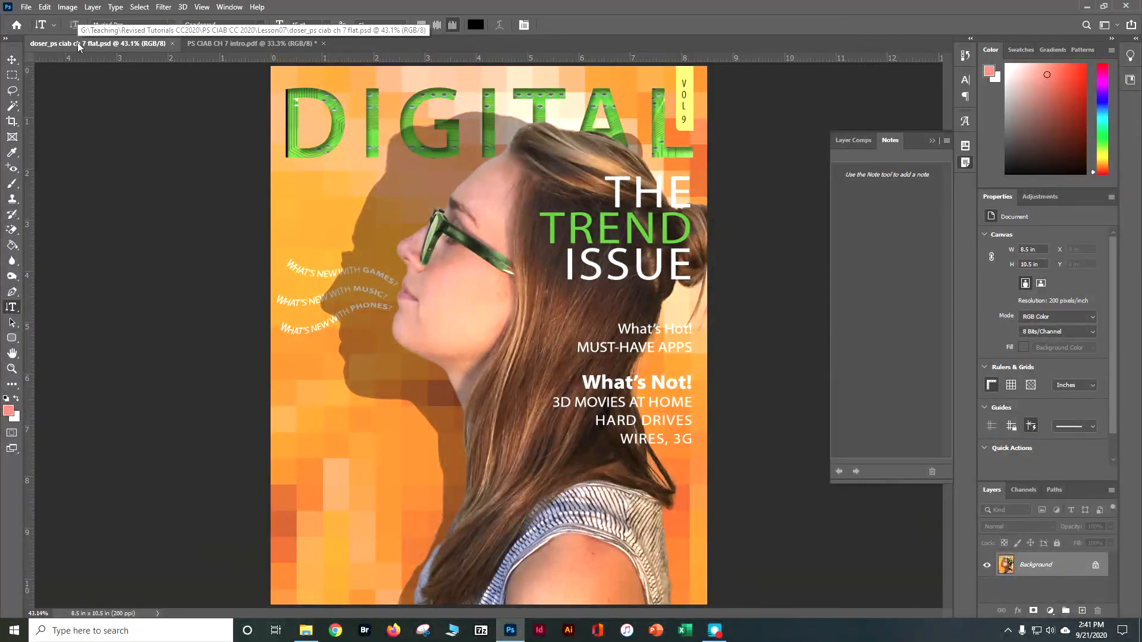
Step: Open MatchFont.psd from the Lesson07 folder
{"action": "left_click", "coordinate": [26, 7]}
{"action": "left_click", "coordinate": [26, 29]}
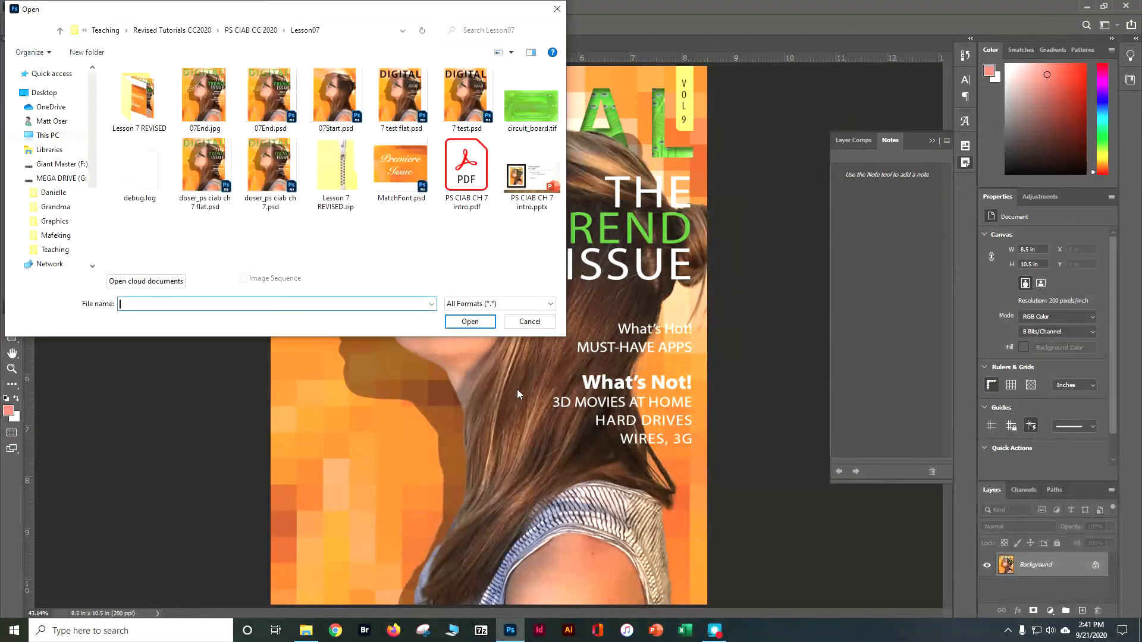
{"action": "left_click", "coordinate": [415, 185]}
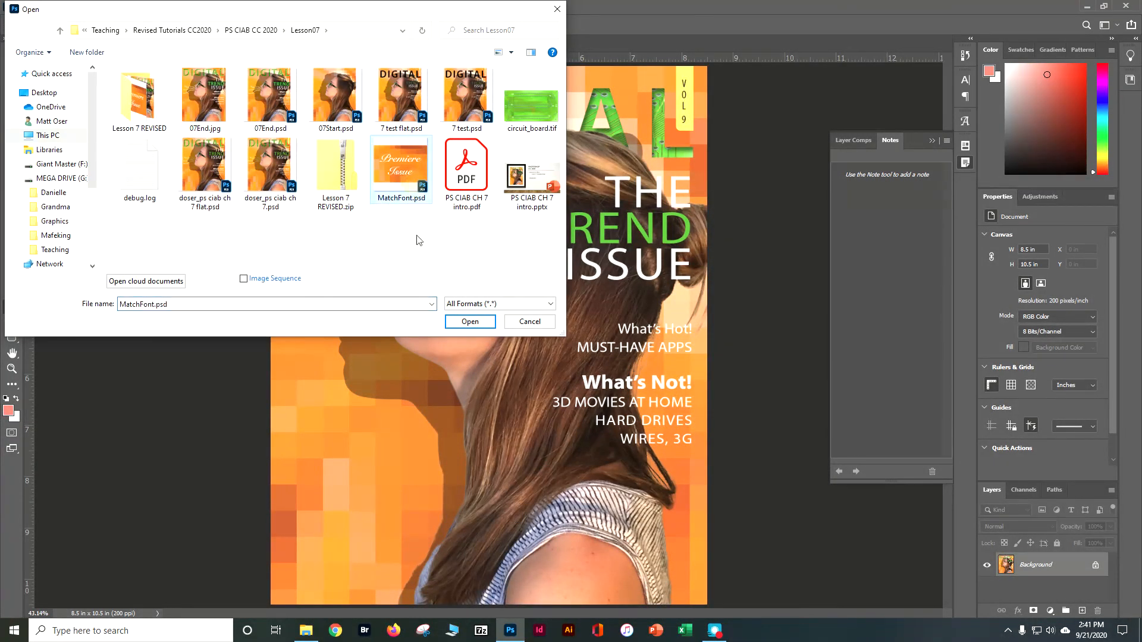
{"action": "left_click", "coordinate": [463, 321]}
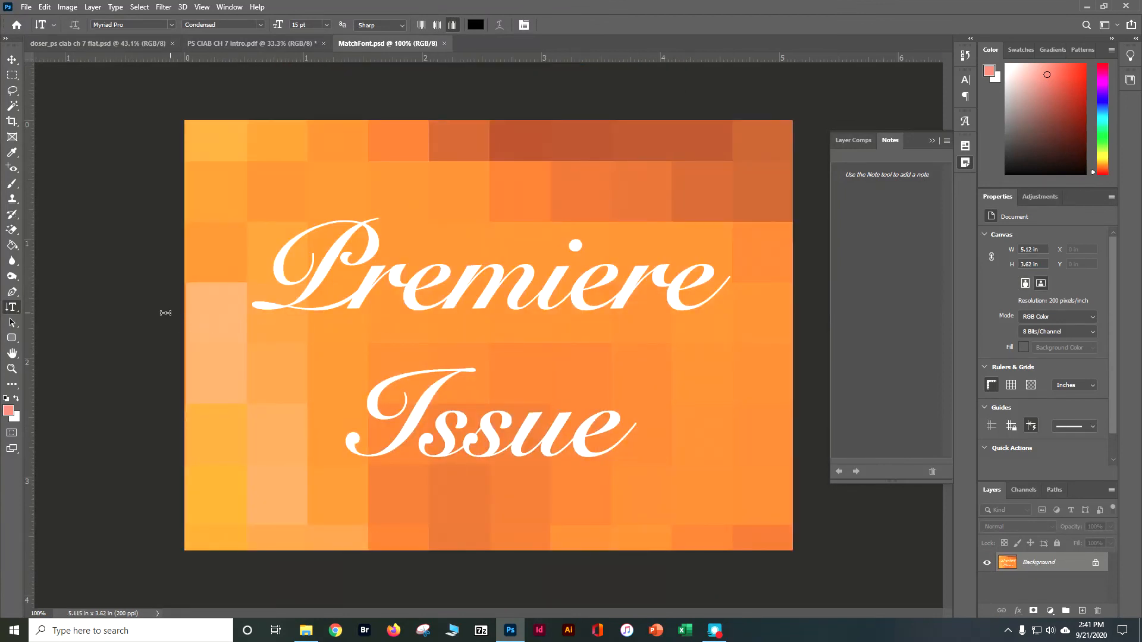
Step: Switch the type tool back to Horizontal Type, and draw a rectangular marquee around the word Premiere
{"action": "right_click", "coordinate": [11, 313]}
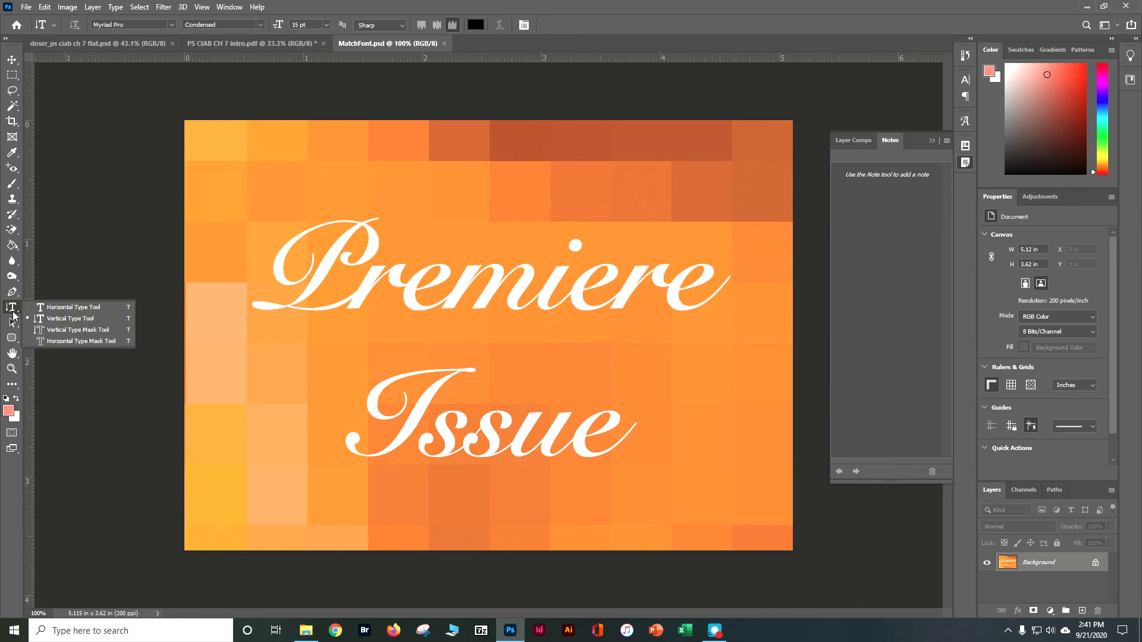
{"action": "left_click", "coordinate": [40, 309]}
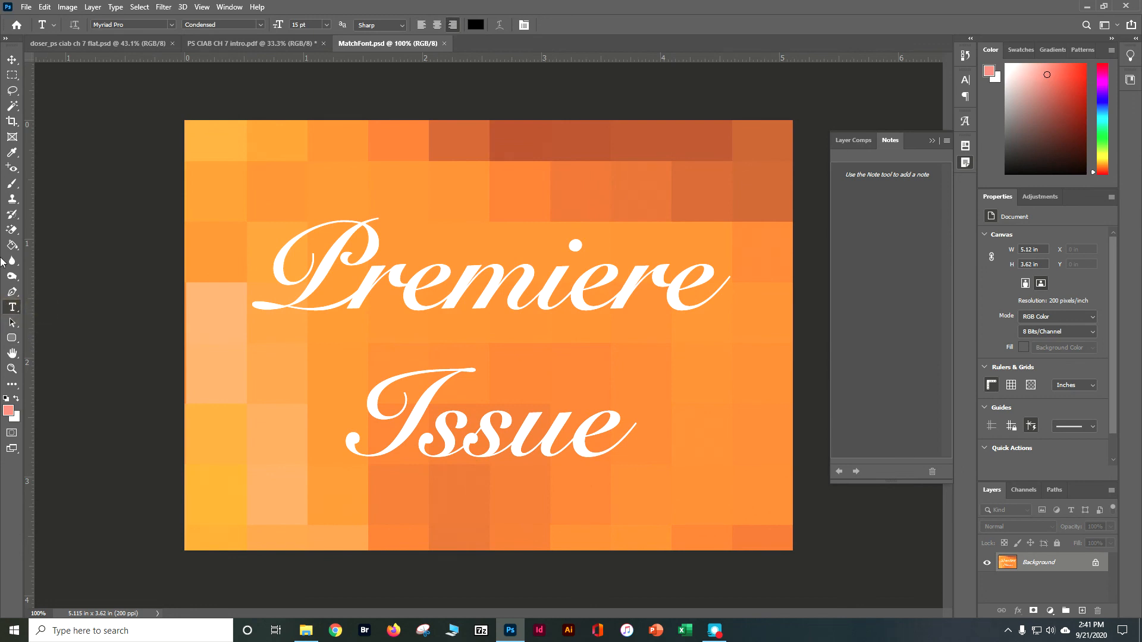
{"action": "left_click", "coordinate": [12, 75]}
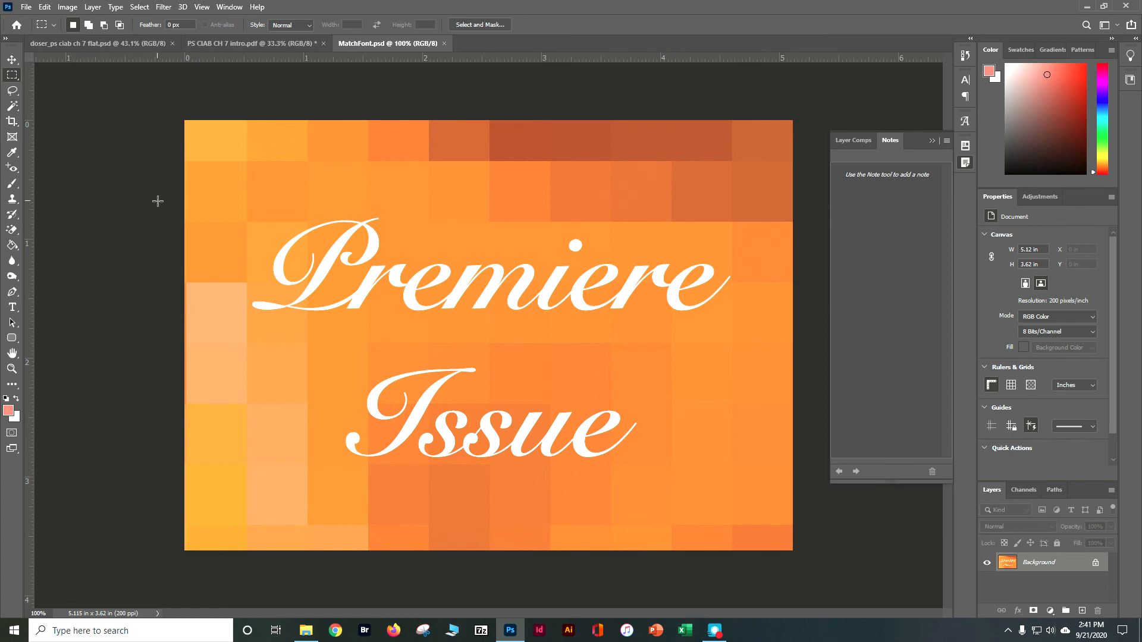
{"action": "left_click_drag", "start_coordinate": [238, 202], "coordinate": [752, 336]}
Step: Look up fonts similar to the selected word with Match Font, check the type options, and close MatchFont.psd without applying a font
{"action": "left_click", "coordinate": [116, 7]}
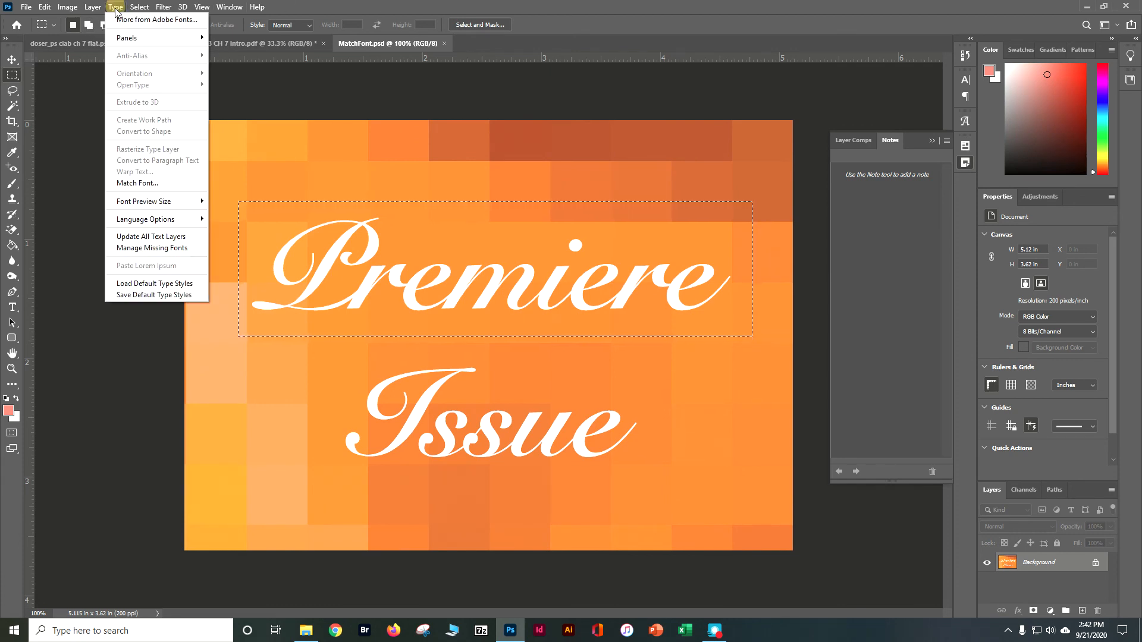
{"action": "left_click", "coordinate": [116, 182]}
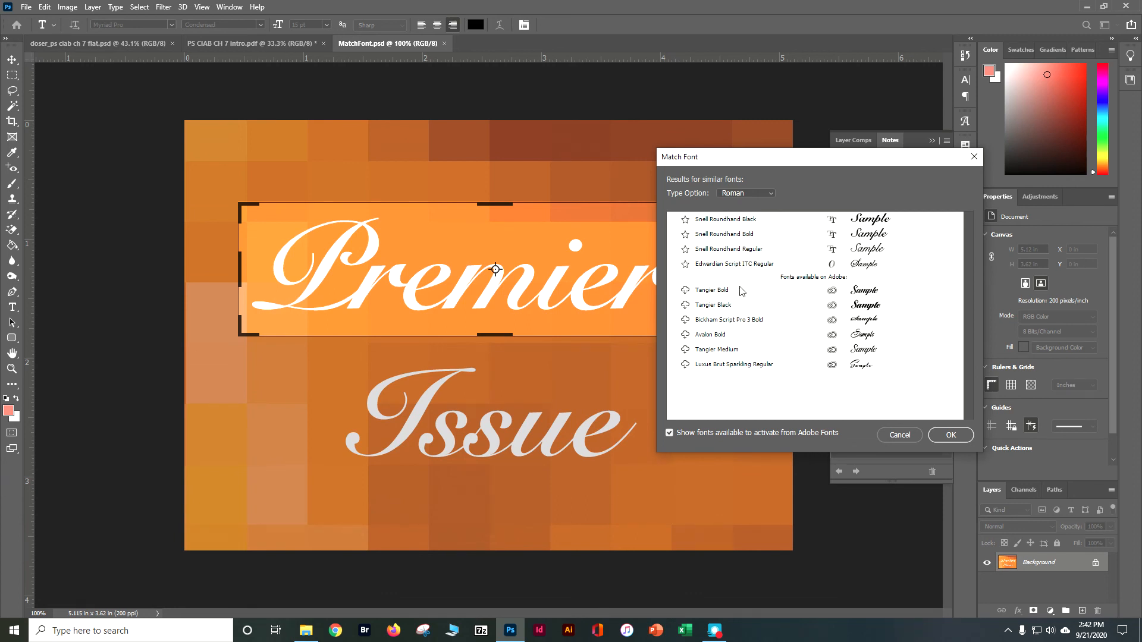
{"action": "left_click", "coordinate": [748, 196]}
{"action": "left_click", "coordinate": [750, 192]}
{"action": "left_click", "coordinate": [912, 437]}
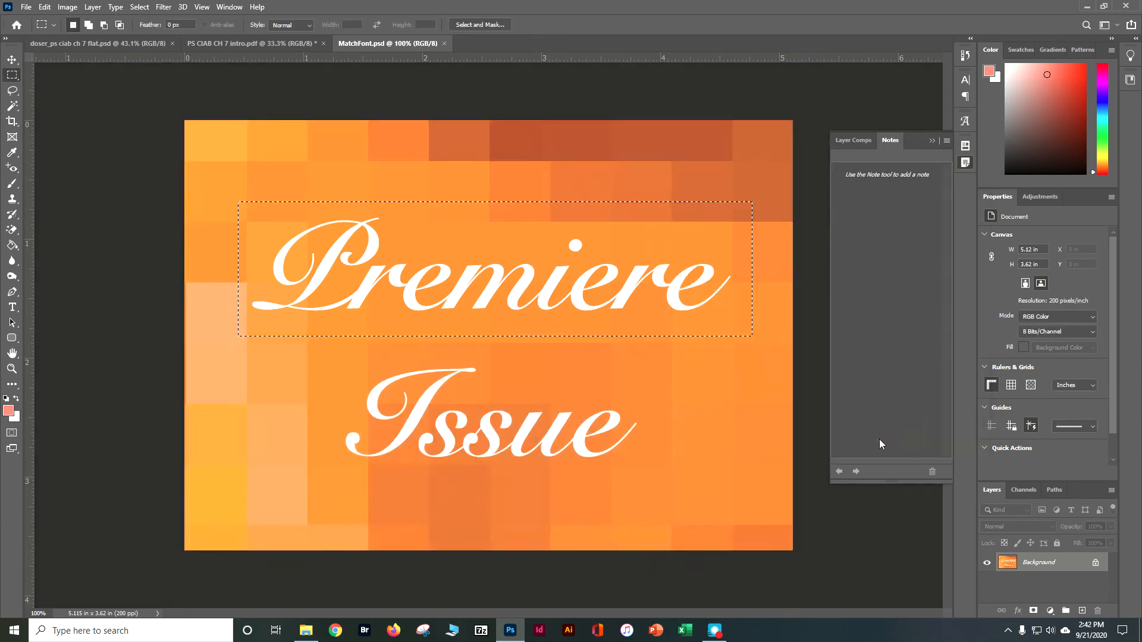
{"action": "left_click", "coordinate": [445, 46]}
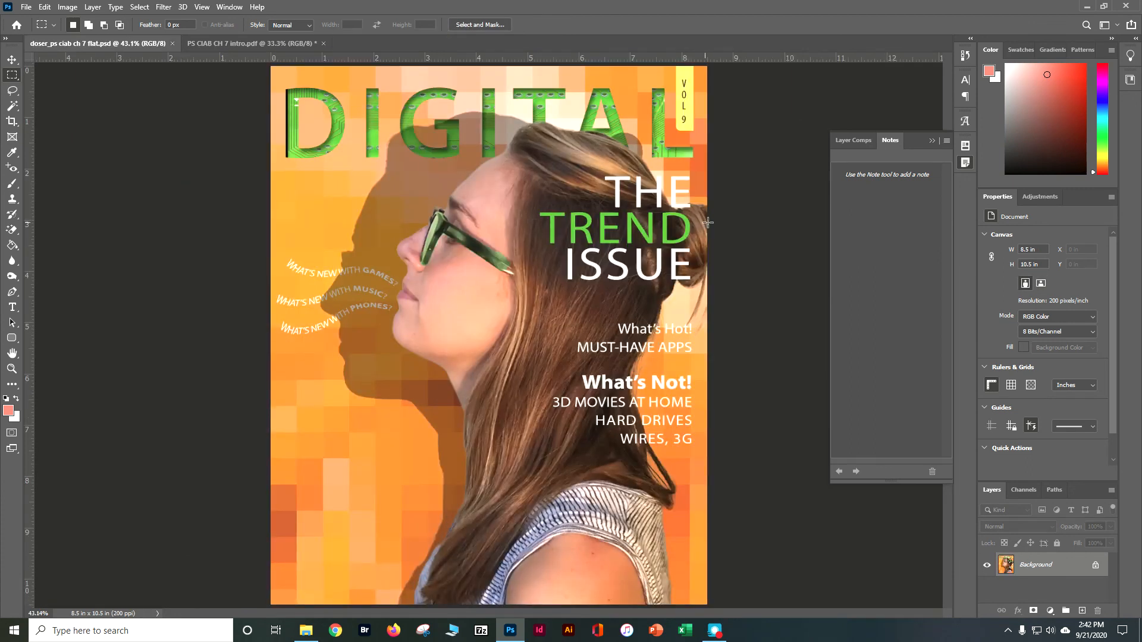